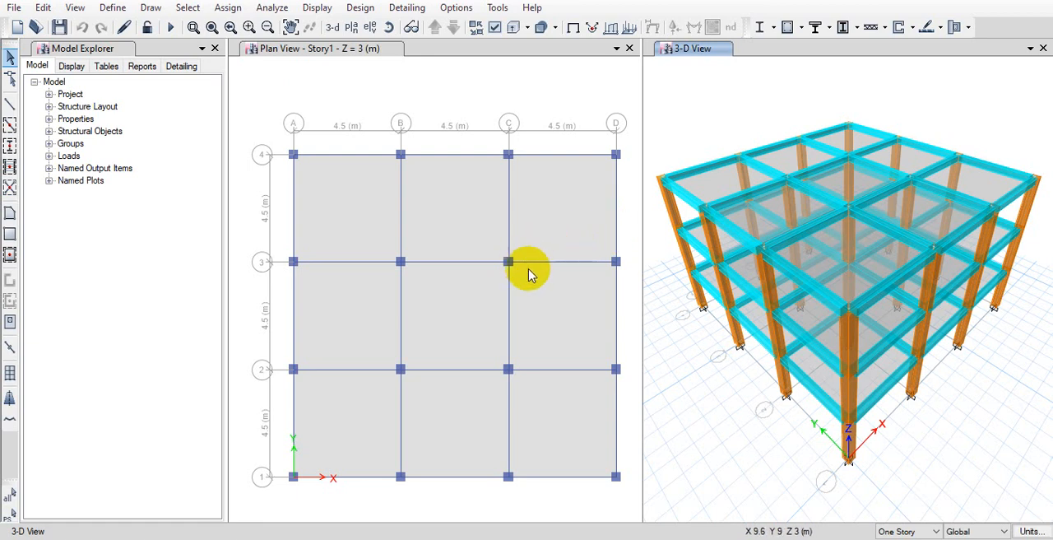
Inspect the loads assigned to the central Story1 slab, leaving nothing on the floor selected
left_click(453, 295)
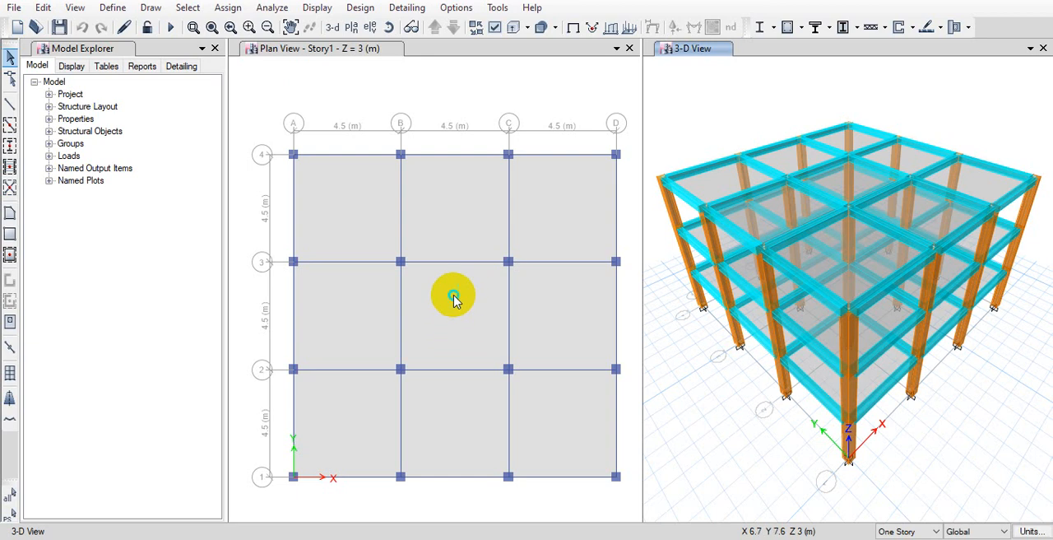
right_click(460, 304)
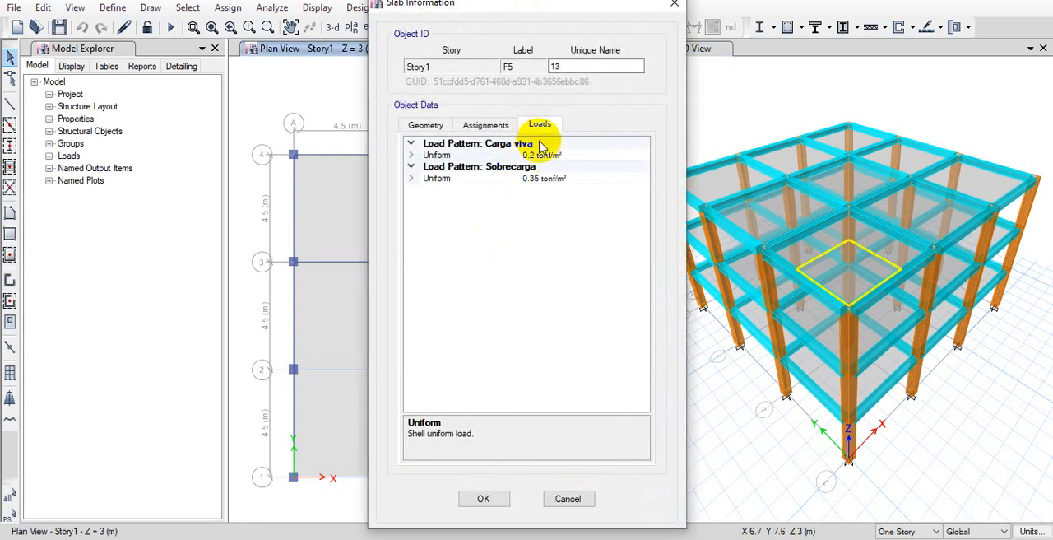
left_click(676, 8)
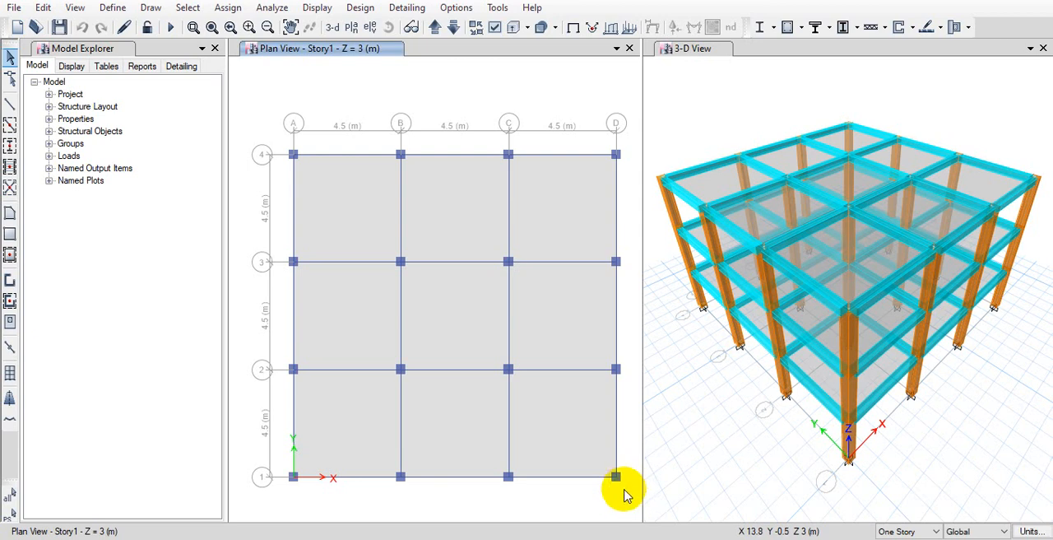
left_click_drag(634, 498, 242, 107)
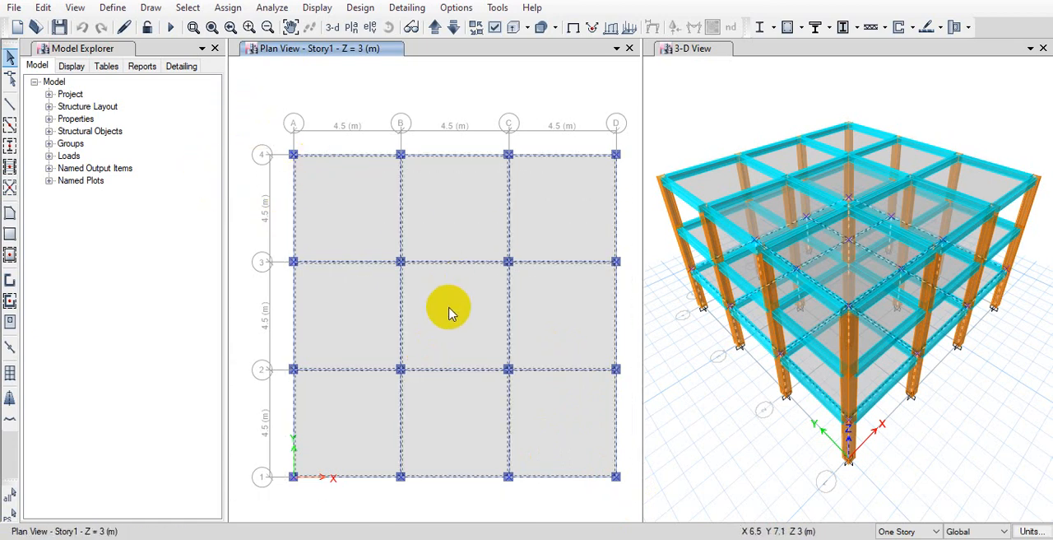
key("Escape")
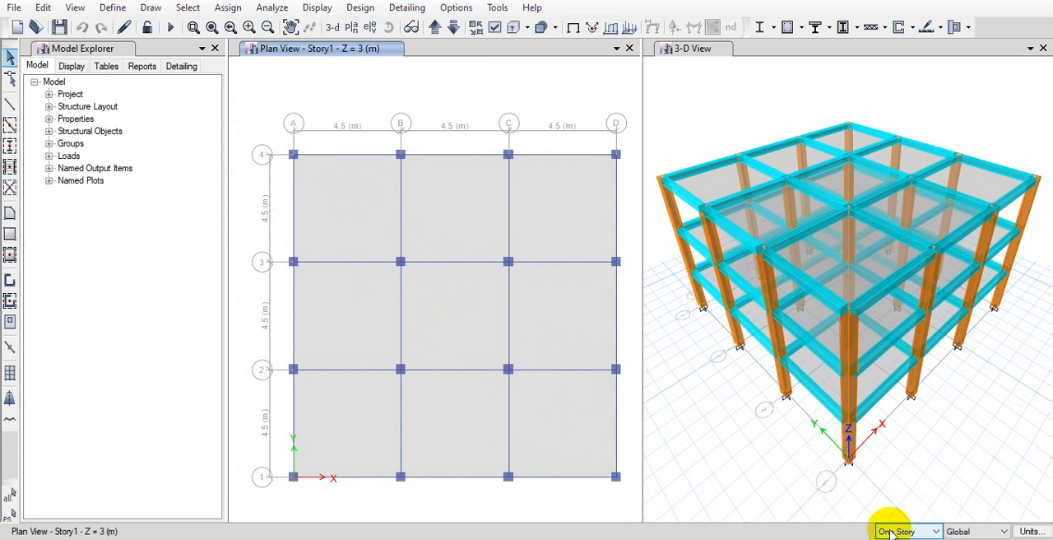
Define two additional rigid diaphragms named D2 and D3
left_click(113, 8)
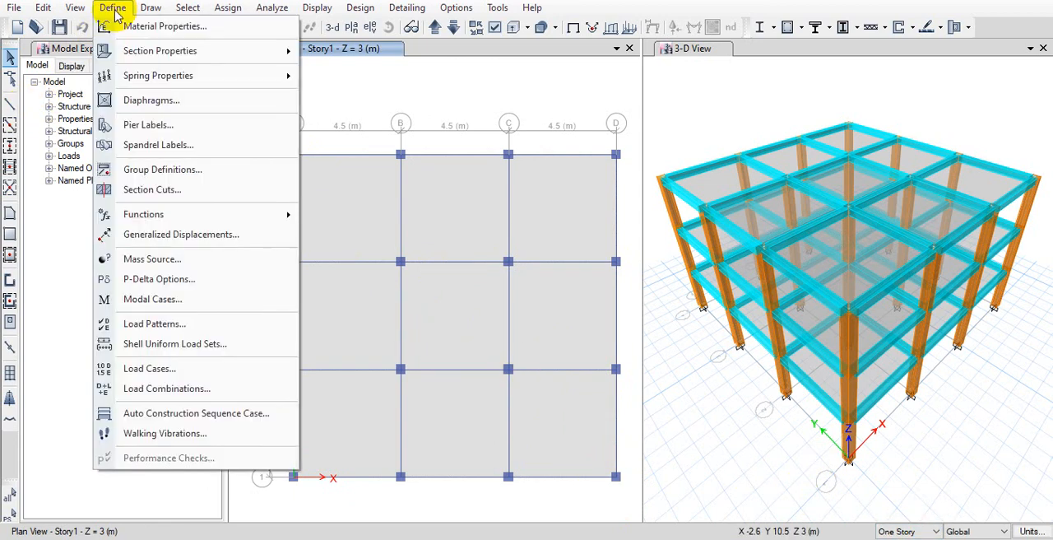
left_click(187, 107)
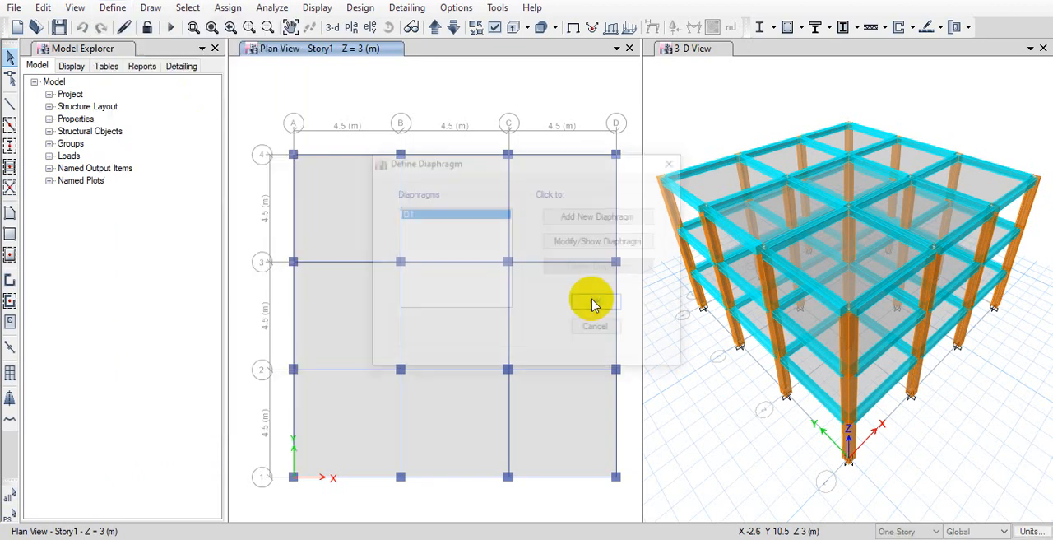
left_click_drag(541, 164, 413, 176)
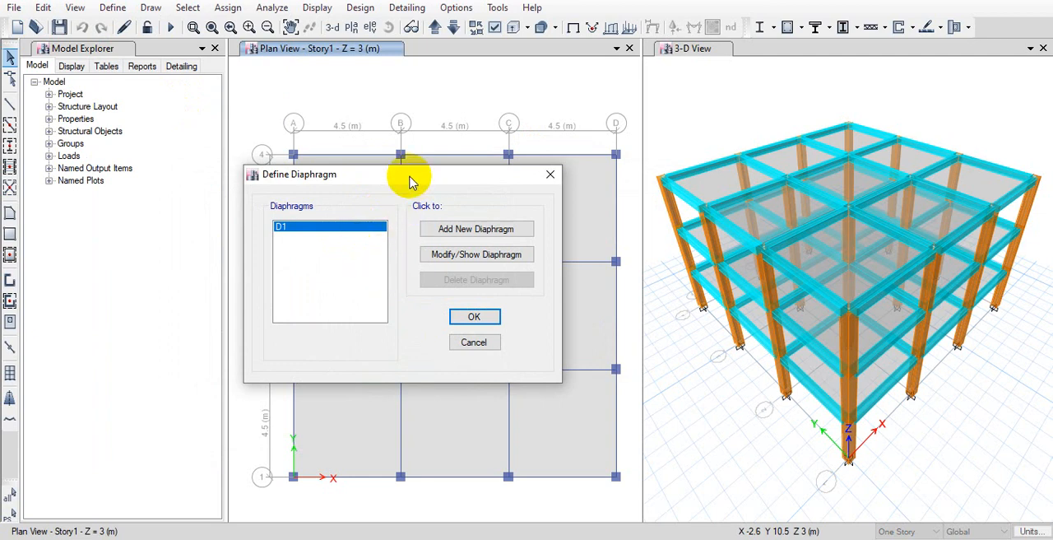
left_click_drag(400, 173, 463, 201)
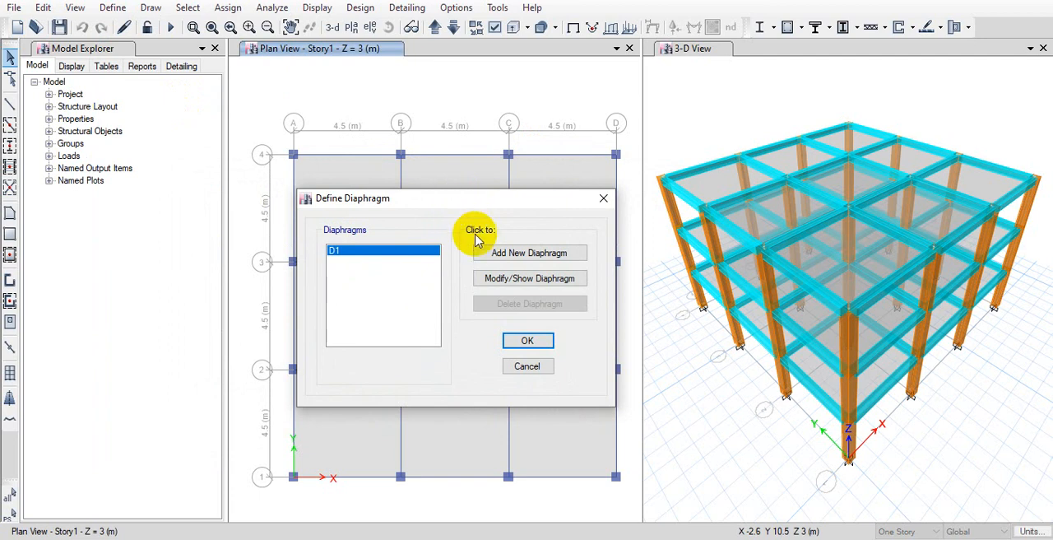
left_click(503, 253)
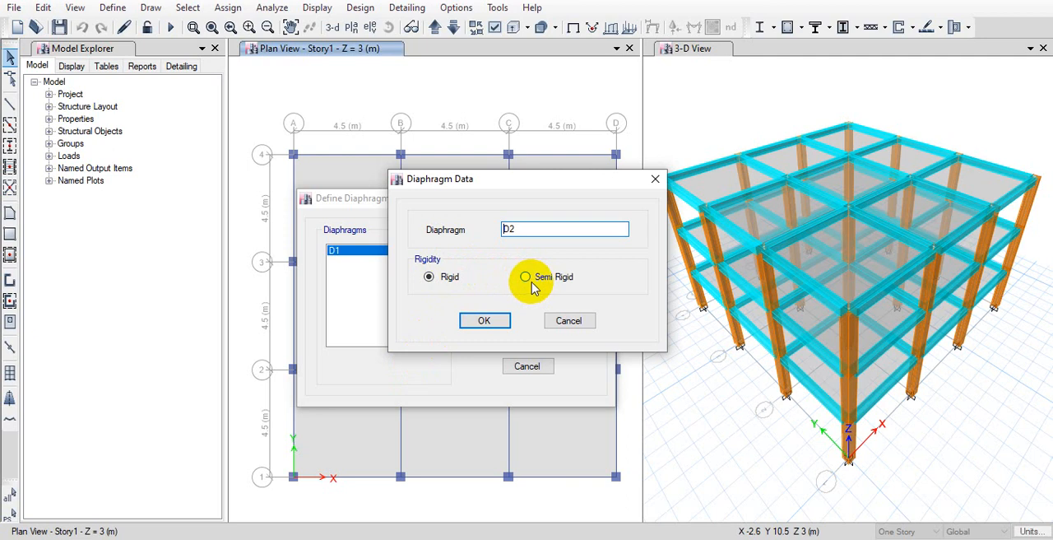
left_click(484, 322)
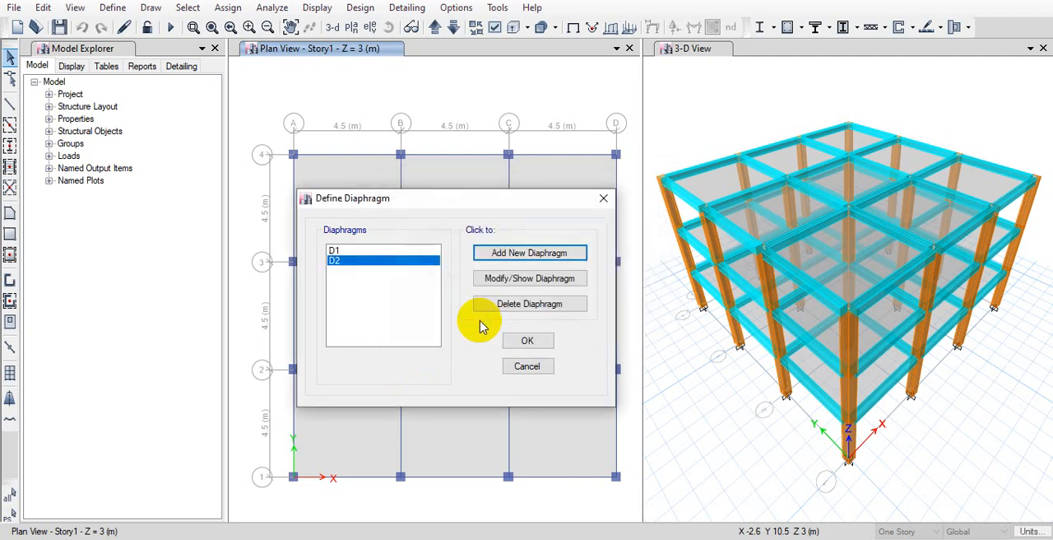
left_click(501, 255)
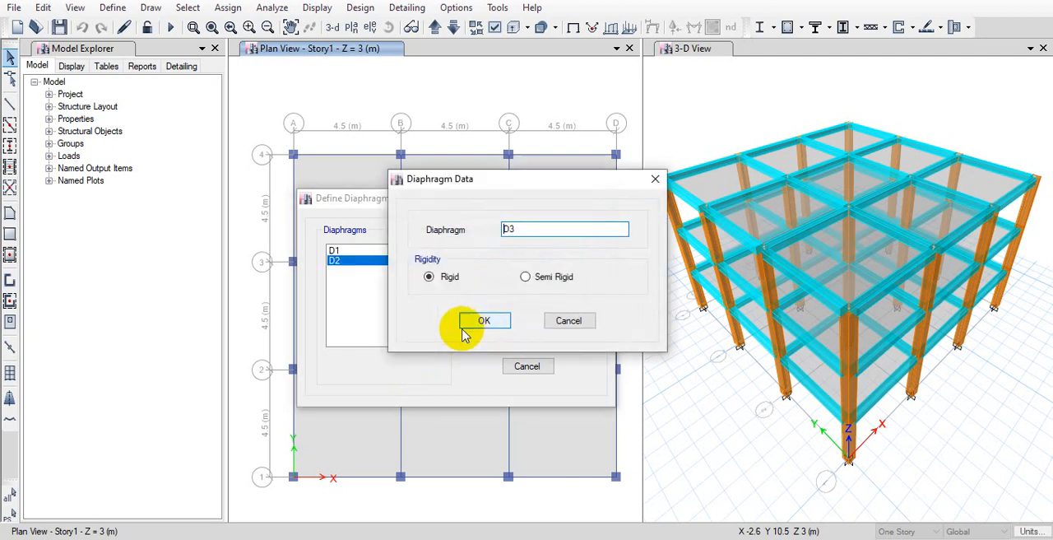
left_click(478, 325)
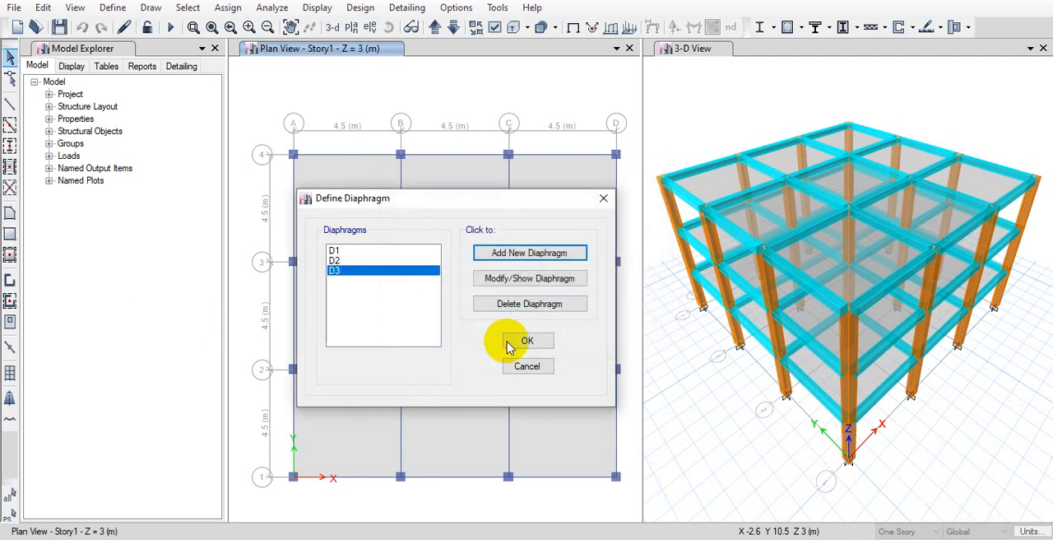
left_click(527, 339)
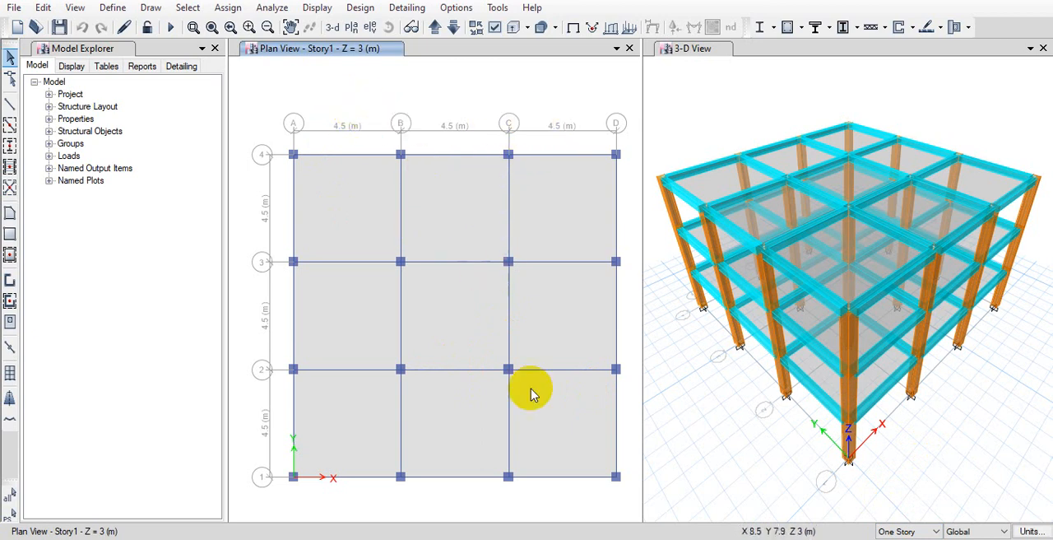
Assign diaphragm D1 to all the slabs of Story1
left_click_drag(632, 512, 241, 122)
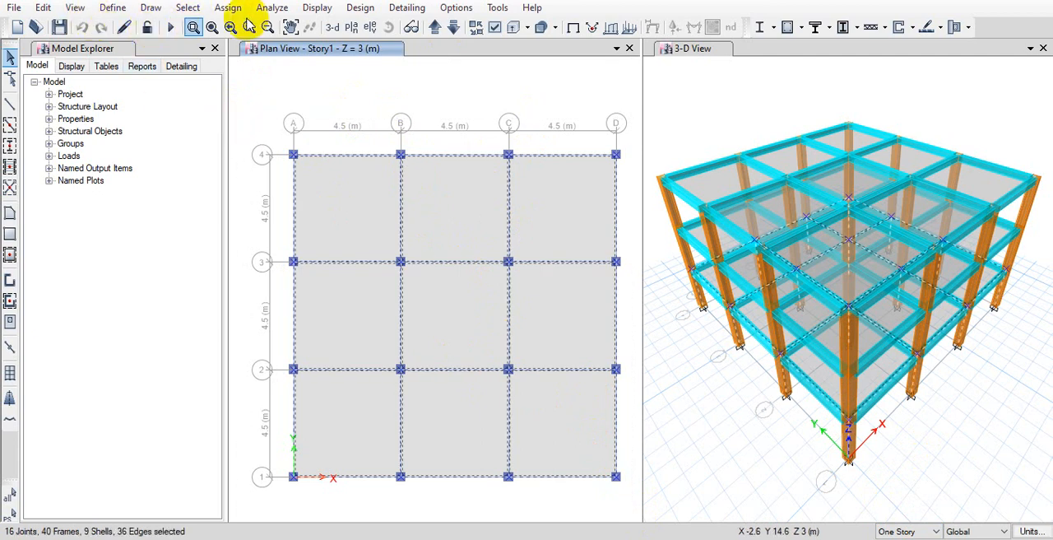
left_click(234, 10)
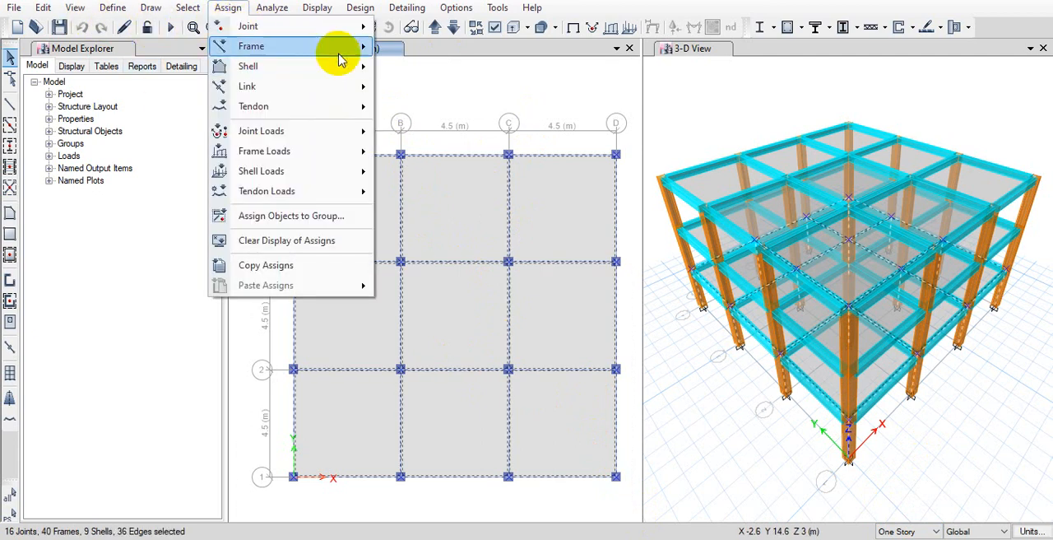
mouse_move(343, 77)
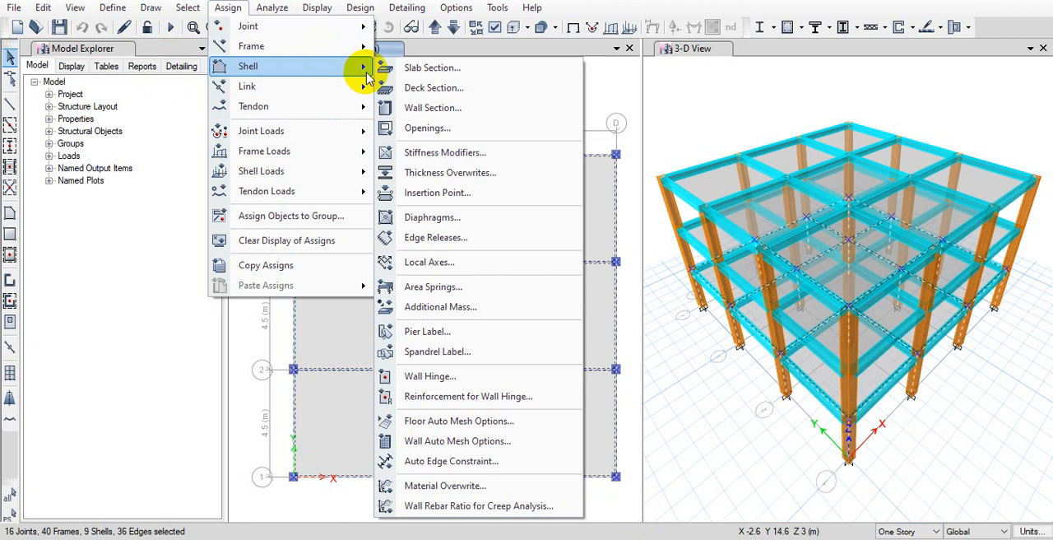
left_click(470, 218)
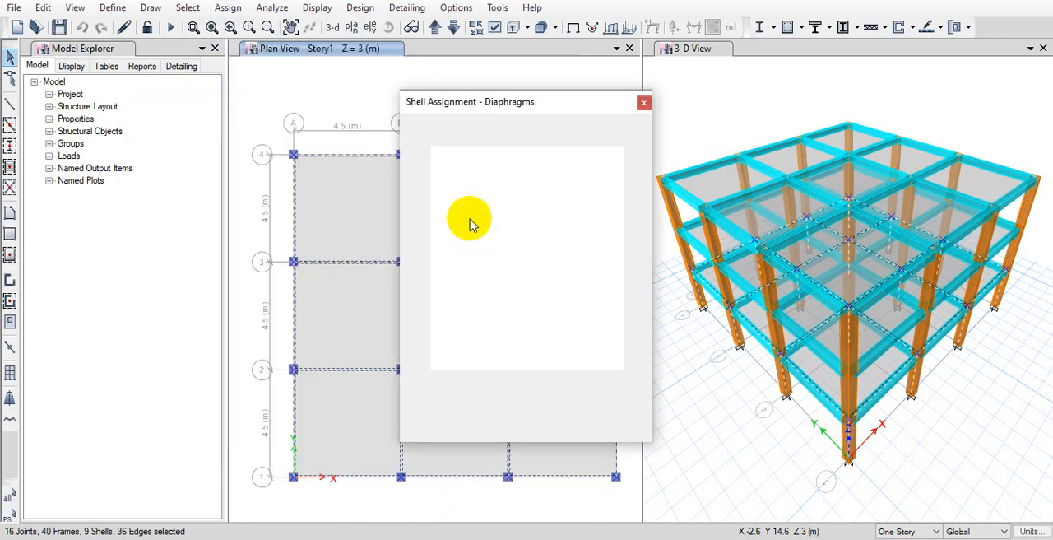
left_click(481, 162)
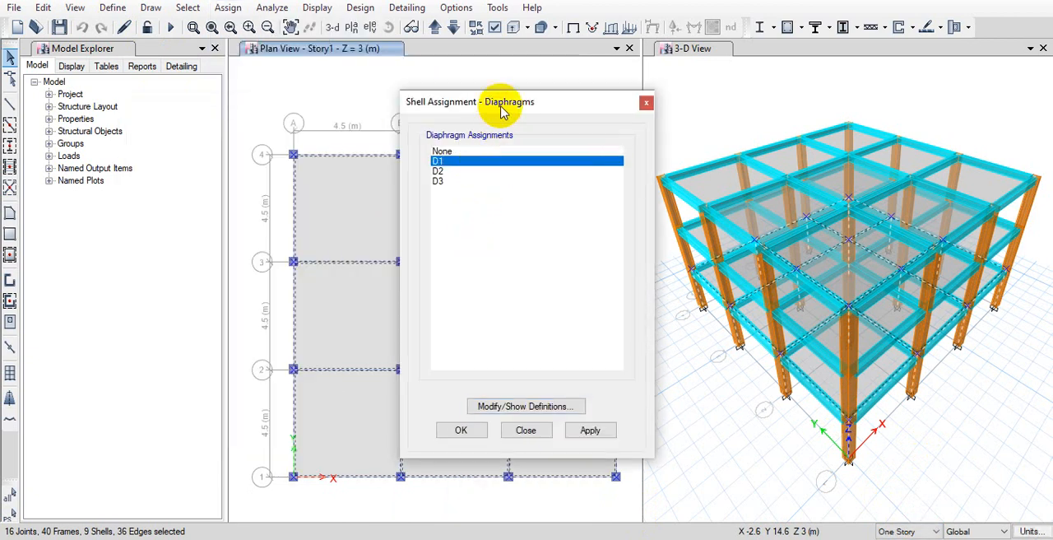
left_click_drag(504, 102, 152, 81)
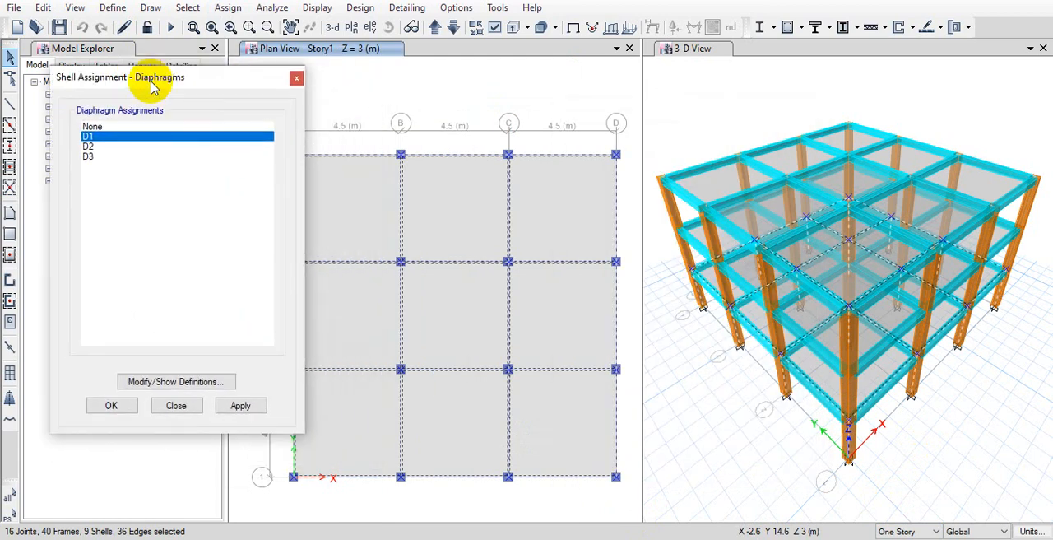
left_click_drag(221, 86, 158, 94)
left_click(174, 418)
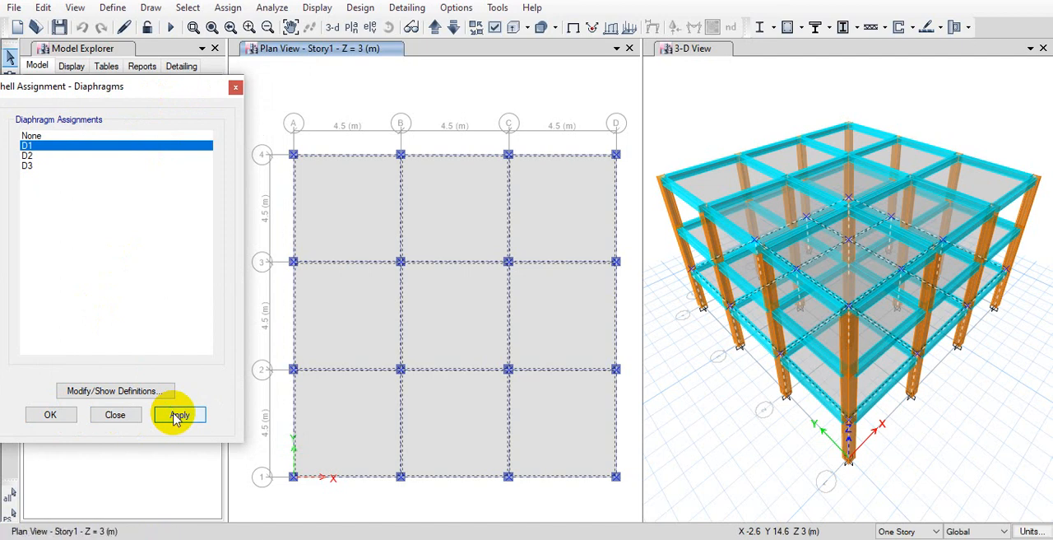
left_click(524, 297)
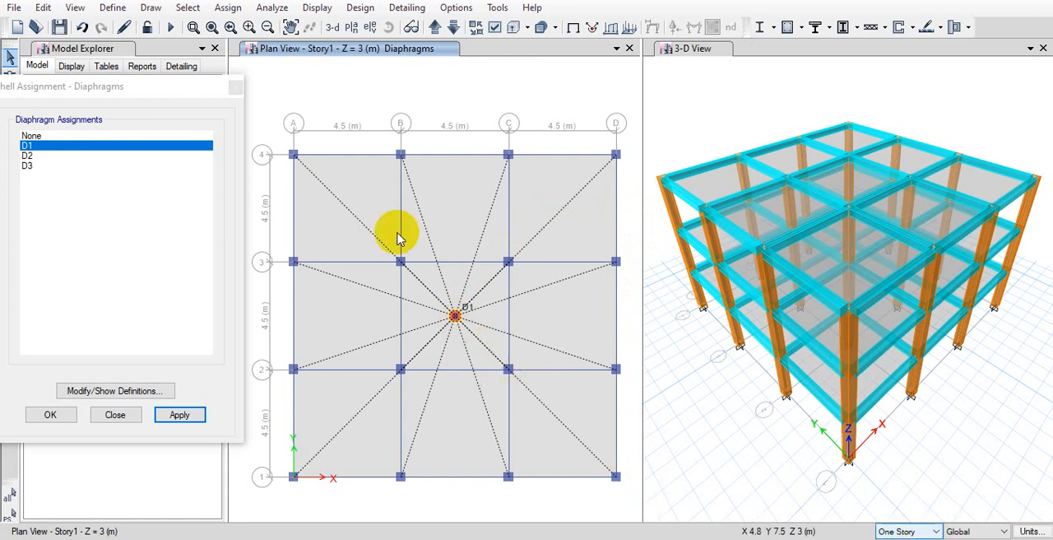
Assign diaphragm D2 to all the slabs of Story2
left_click(434, 29)
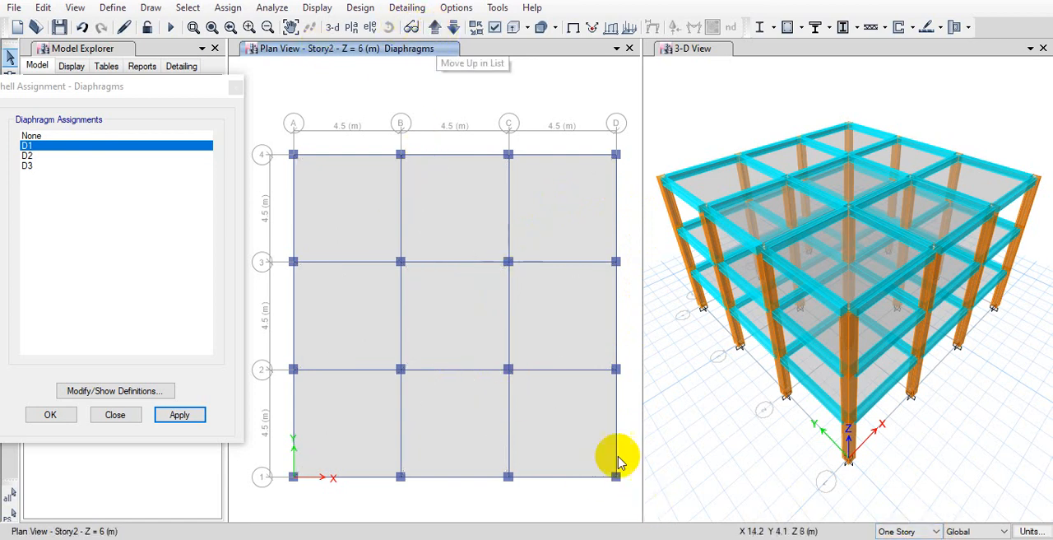
left_click_drag(632, 500, 268, 110)
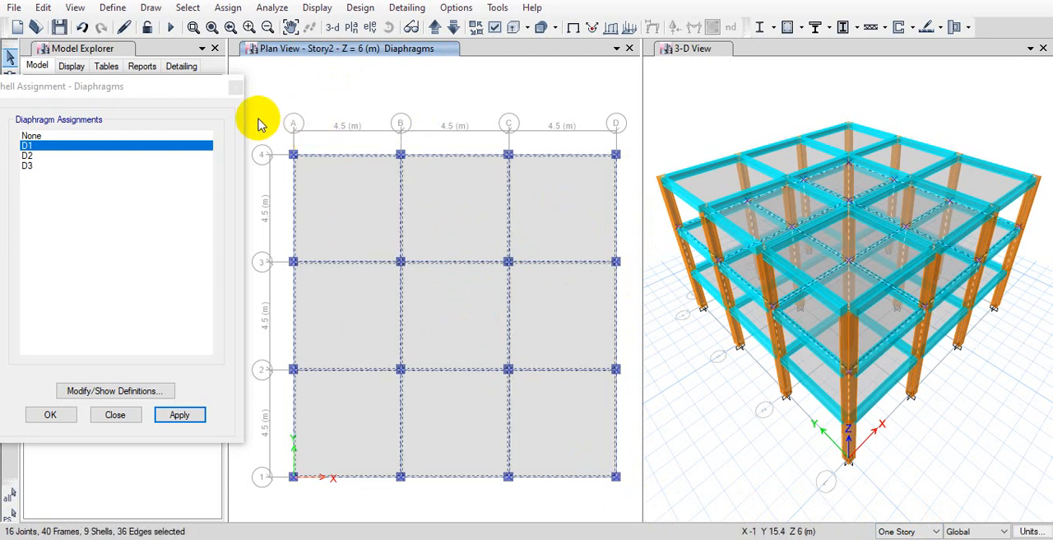
left_click(29, 156)
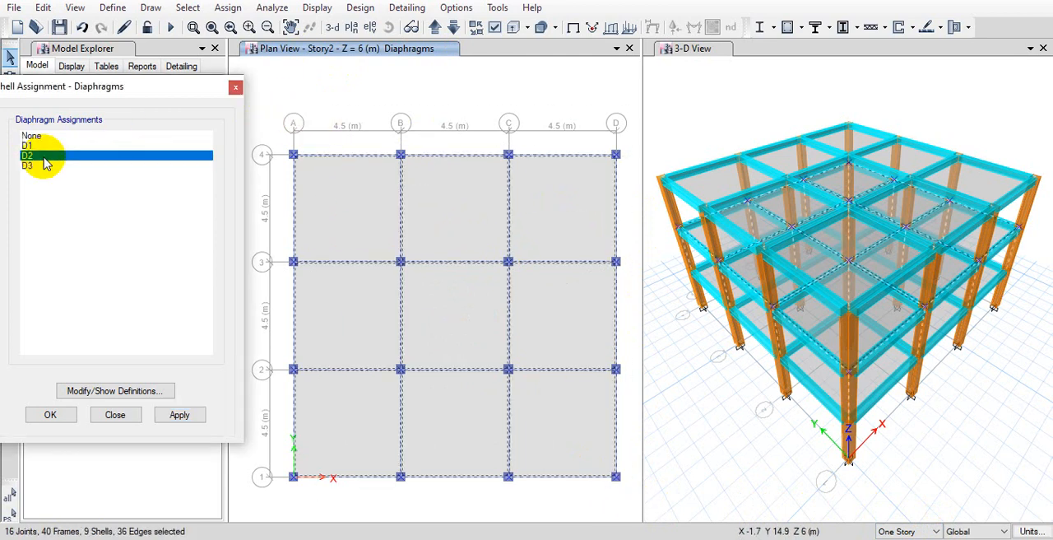
left_click(200, 422)
left_click(494, 94)
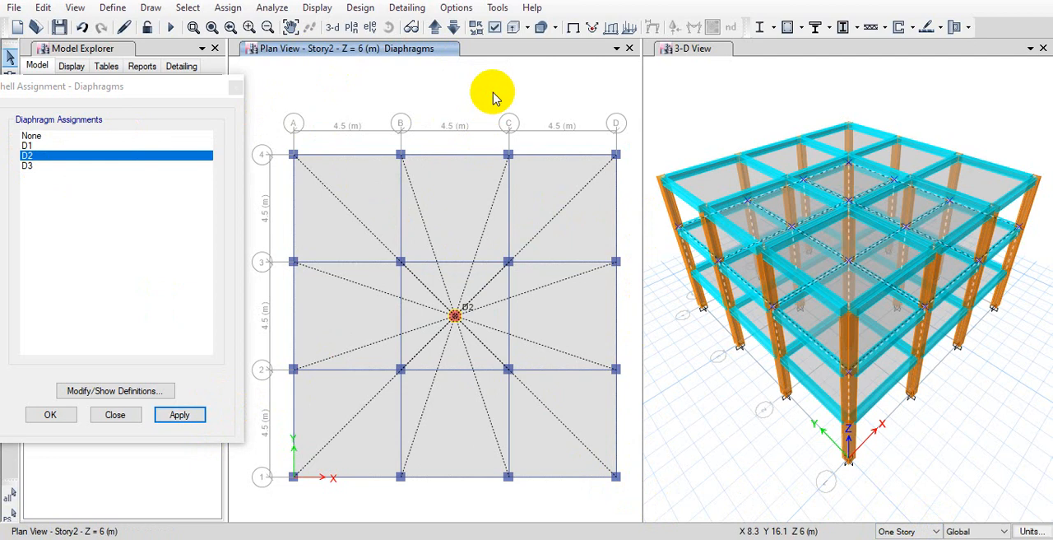
Assign diaphragm D3 to all the slabs of Story3 and finish the diaphragm assignments
left_click(440, 29)
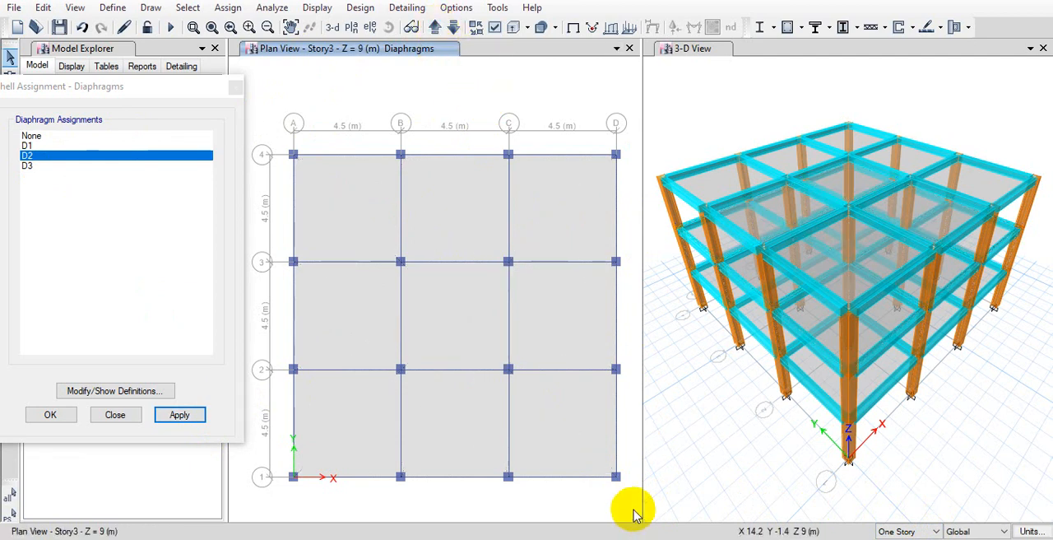
left_click_drag(632, 505, 249, 126)
left_click(97, 166)
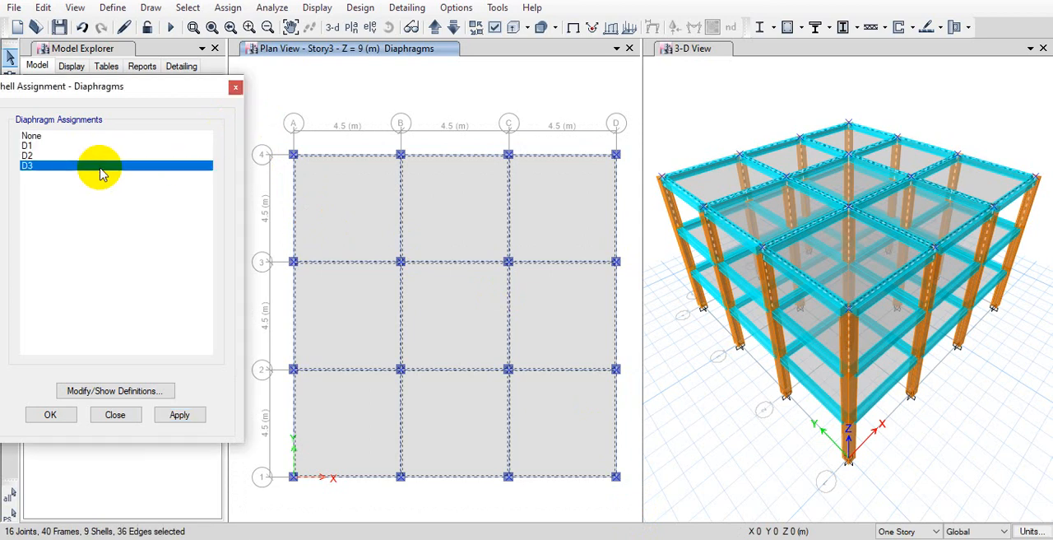
left_click(196, 419)
left_click(130, 418)
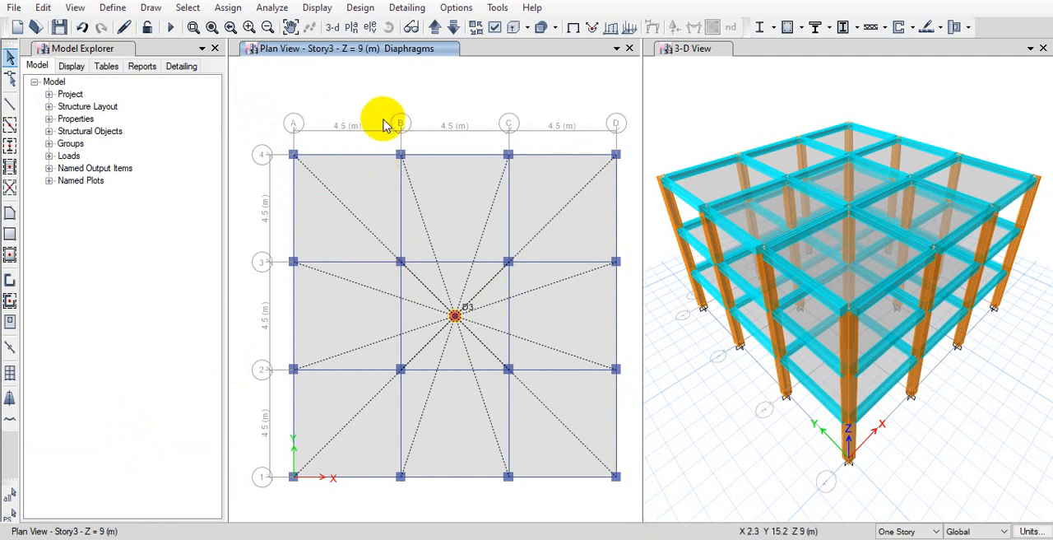
Check the assigned diaphragms in 3-D and in the Story1 plan, and clear their display
left_click(338, 27)
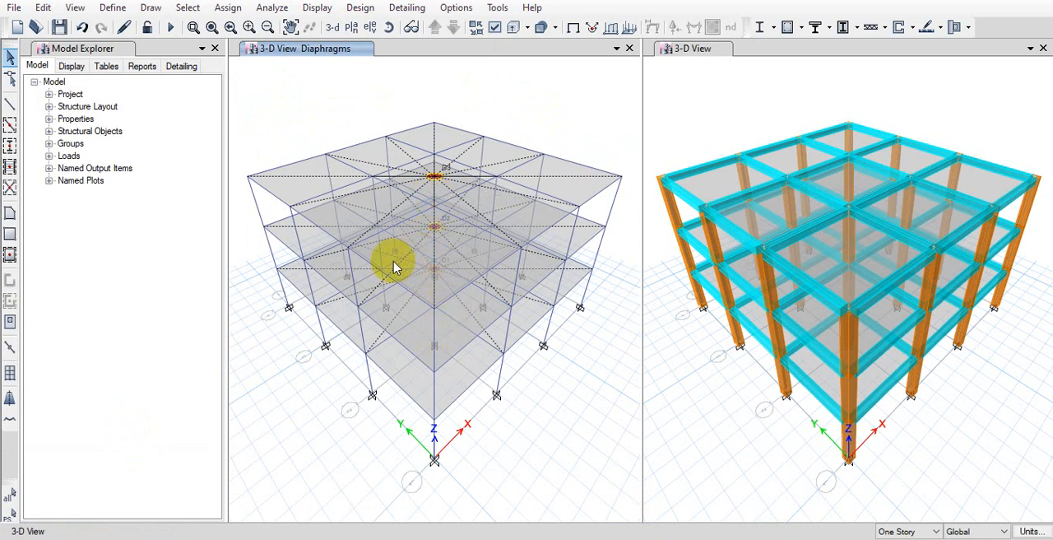
left_click(350, 27)
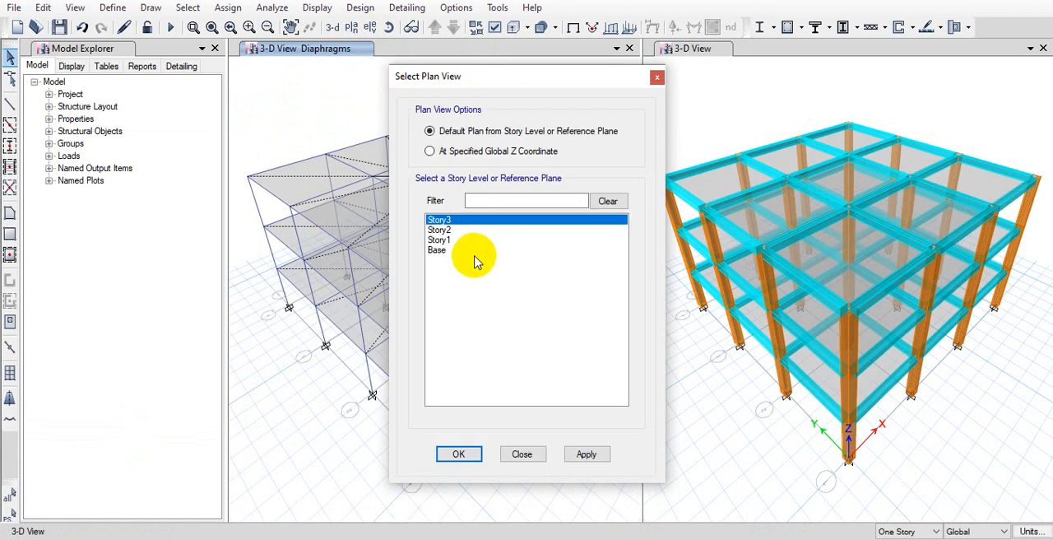
left_click(468, 239)
left_click(460, 454)
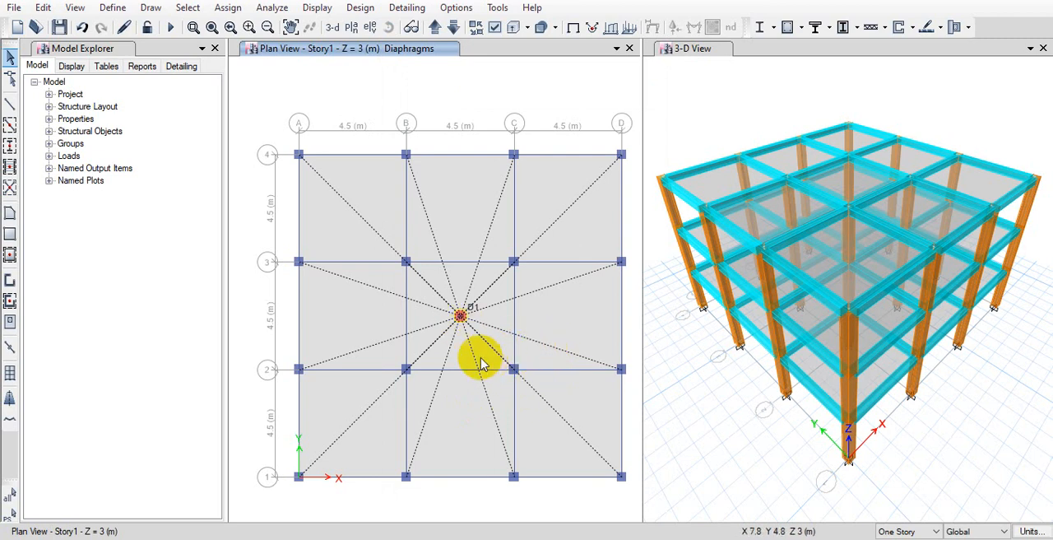
left_click(574, 28)
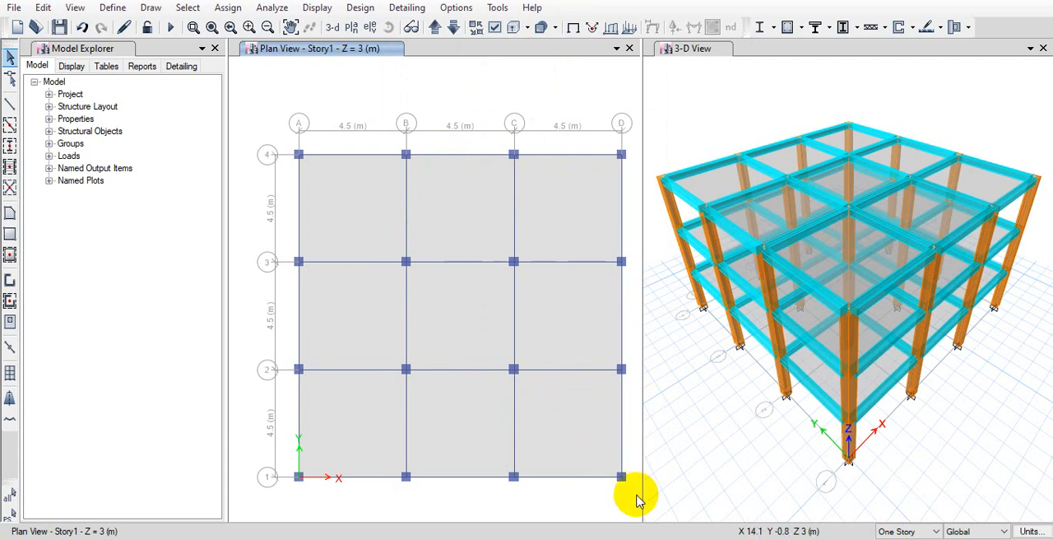
Inspect the geometry and assignments of the Story1 slab between grids B–C and 3–4, including its floor meshing options
right_click(442, 220)
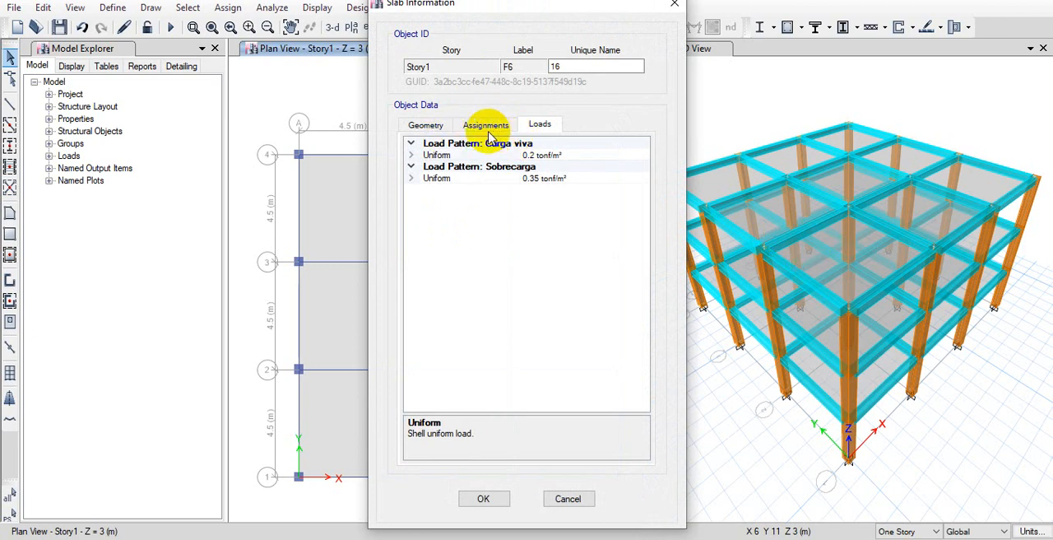
left_click(428, 129)
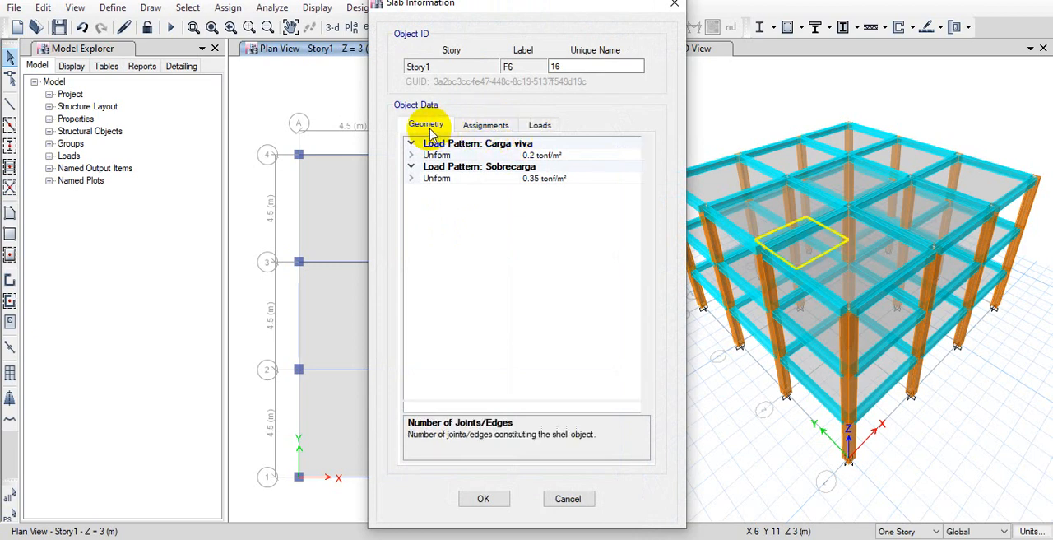
left_click(484, 125)
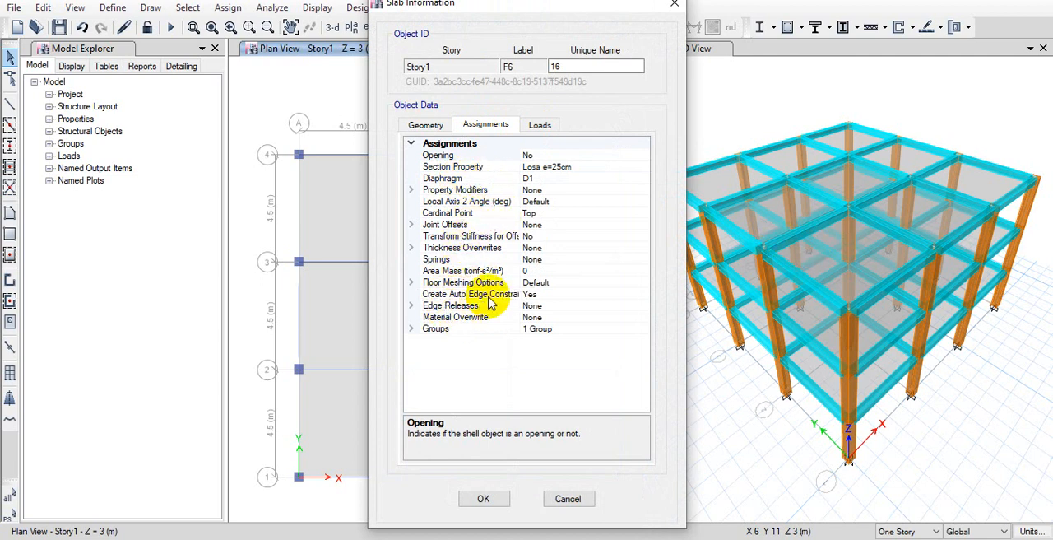
left_click(444, 282)
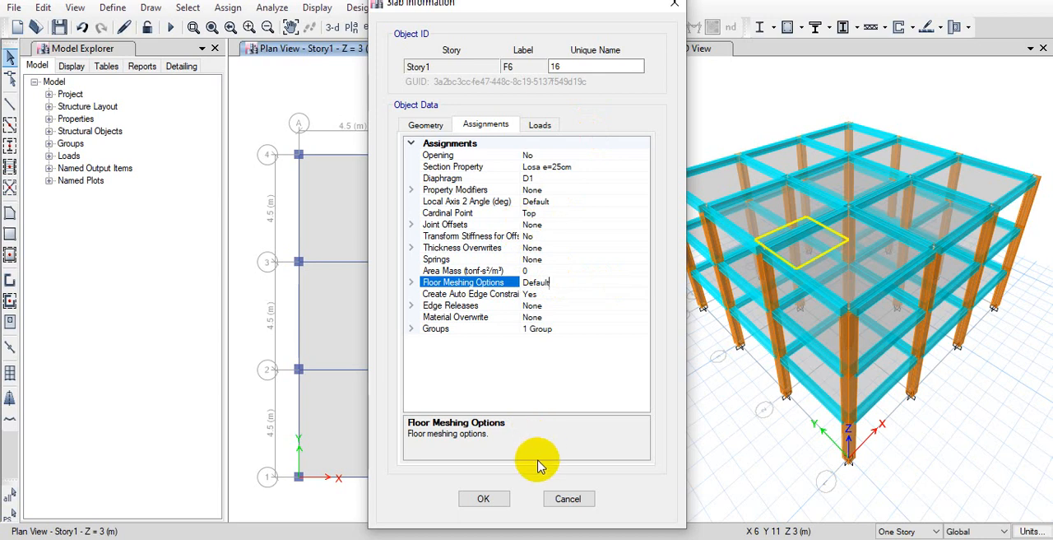
left_click(564, 499)
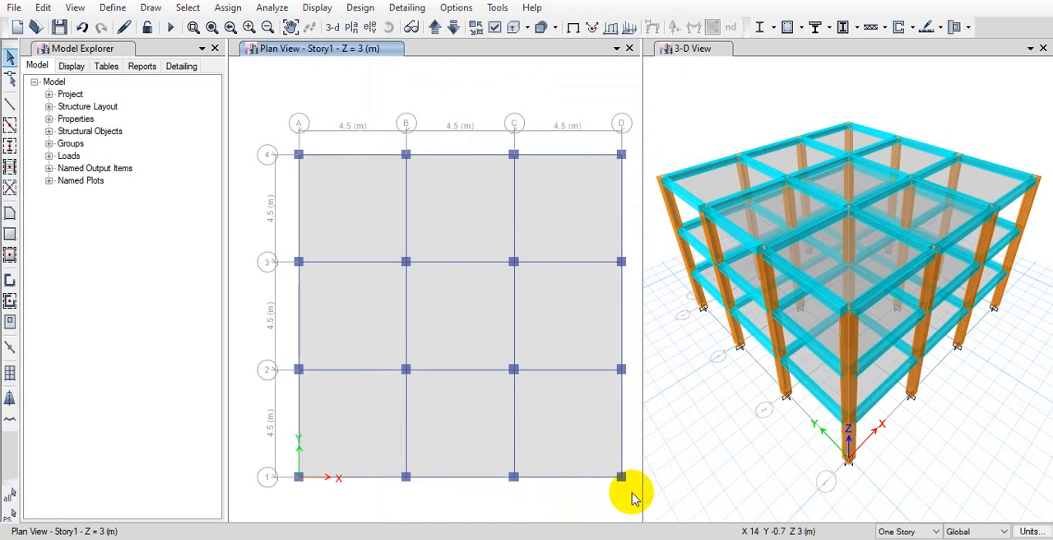
Select every object in the floor plan on all three stories at once using the Similar Stories option
left_click_drag(626, 496, 280, 134)
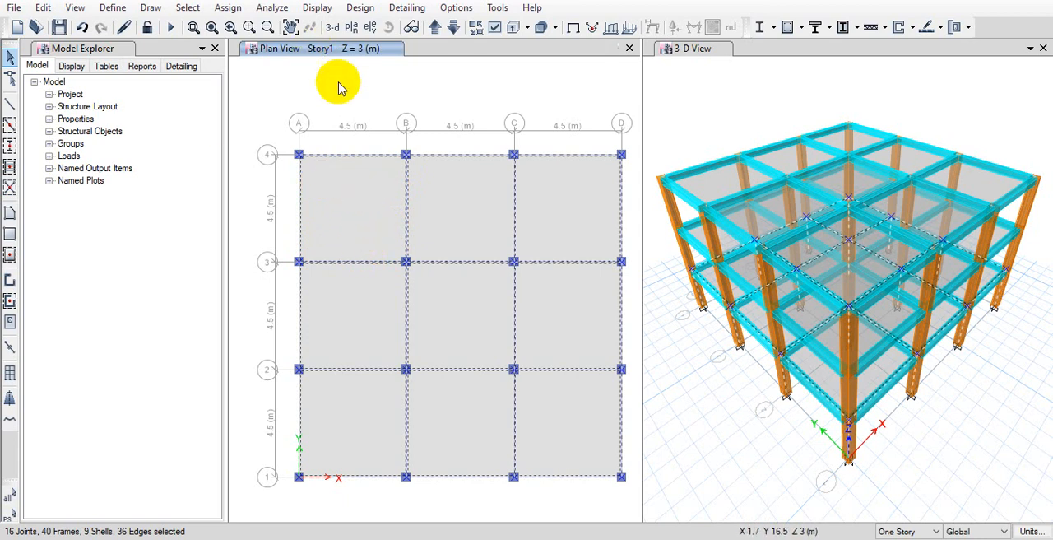
left_click_drag(632, 507, 272, 102)
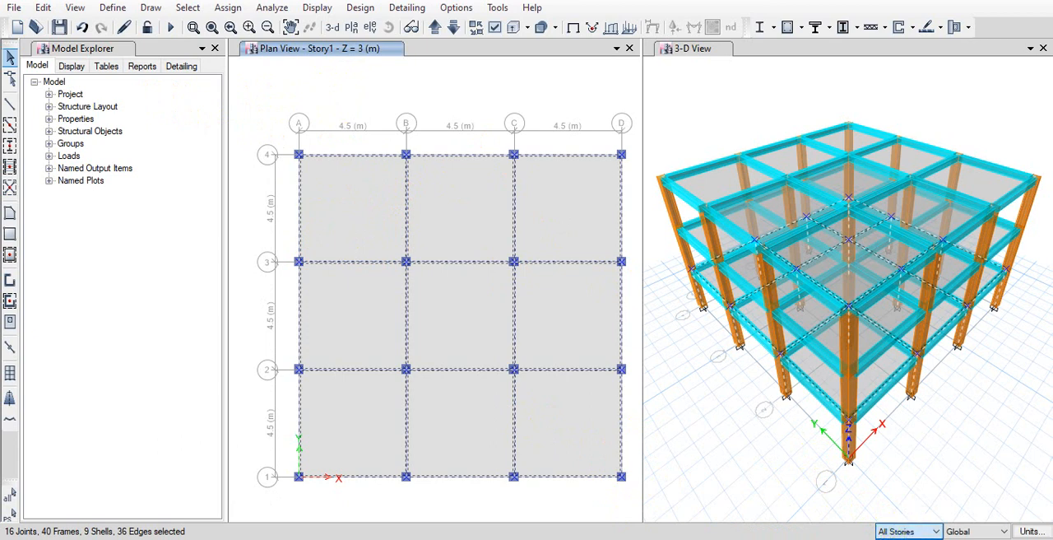
left_click(905, 539)
left_click_drag(633, 504, 277, 103)
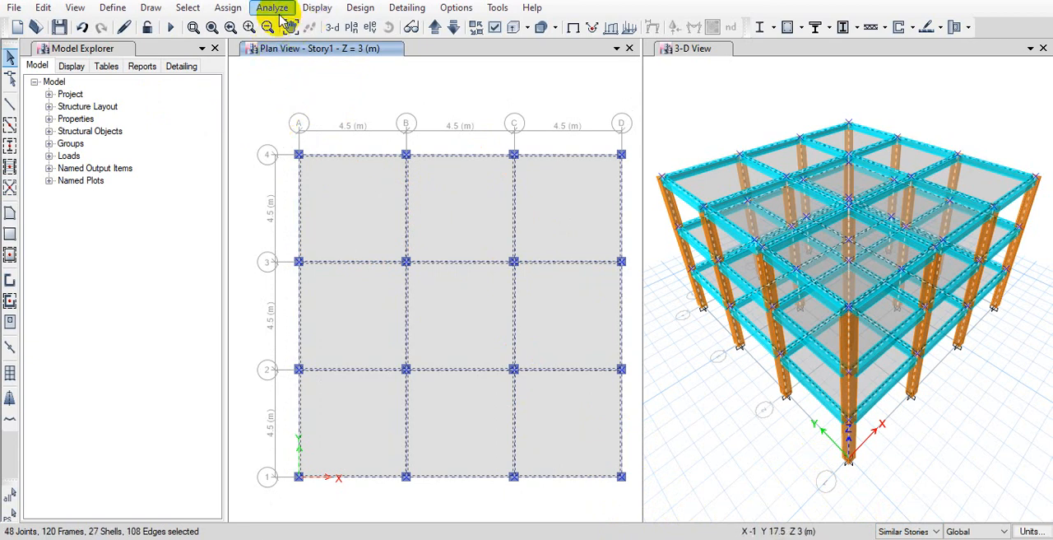
Assign Auto Cookie Cut floor meshing with a 0.5 m maximum element size, without meshing at beams or wall edges
left_click(227, 10)
mouse_move(306, 71)
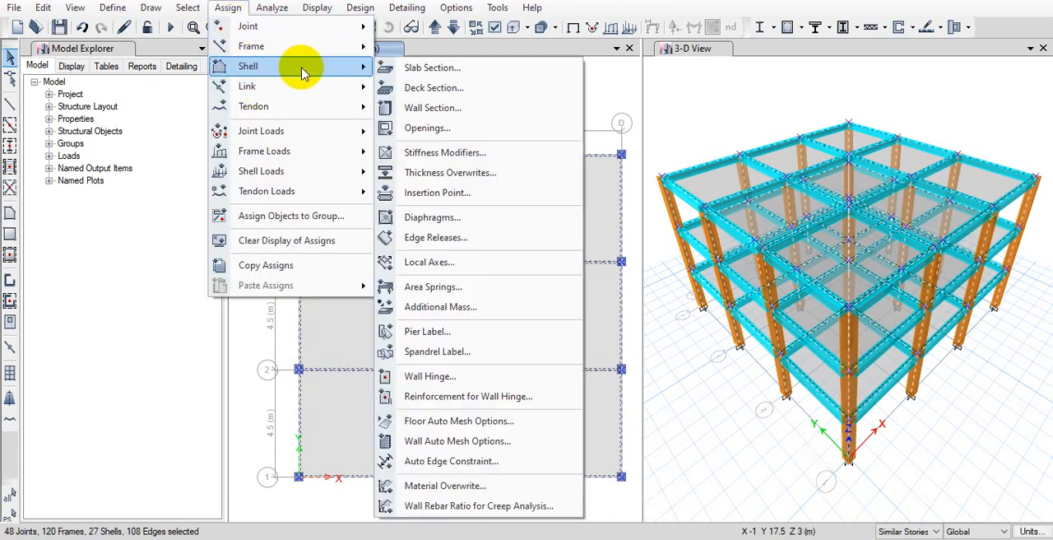
left_click(532, 424)
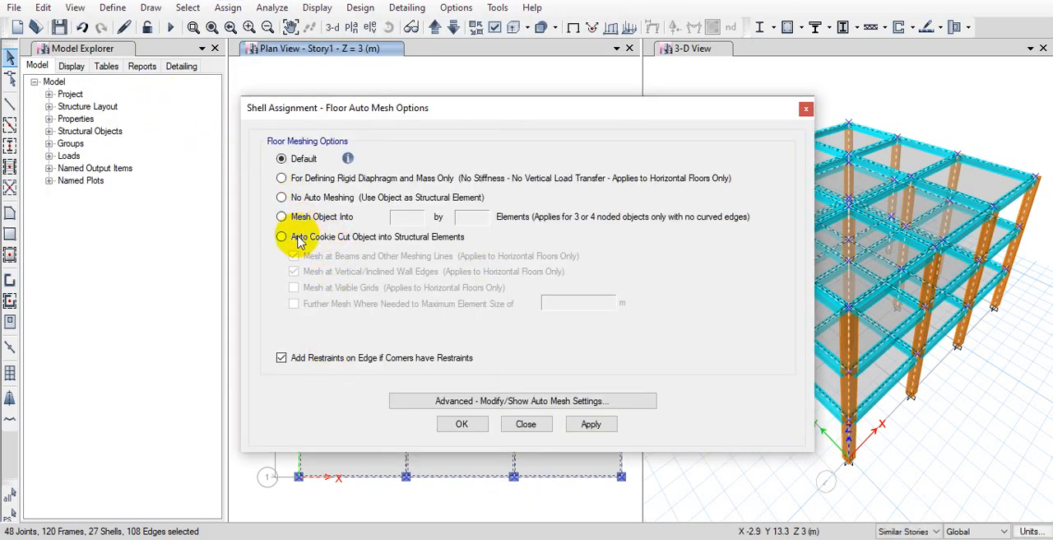
left_click(282, 237)
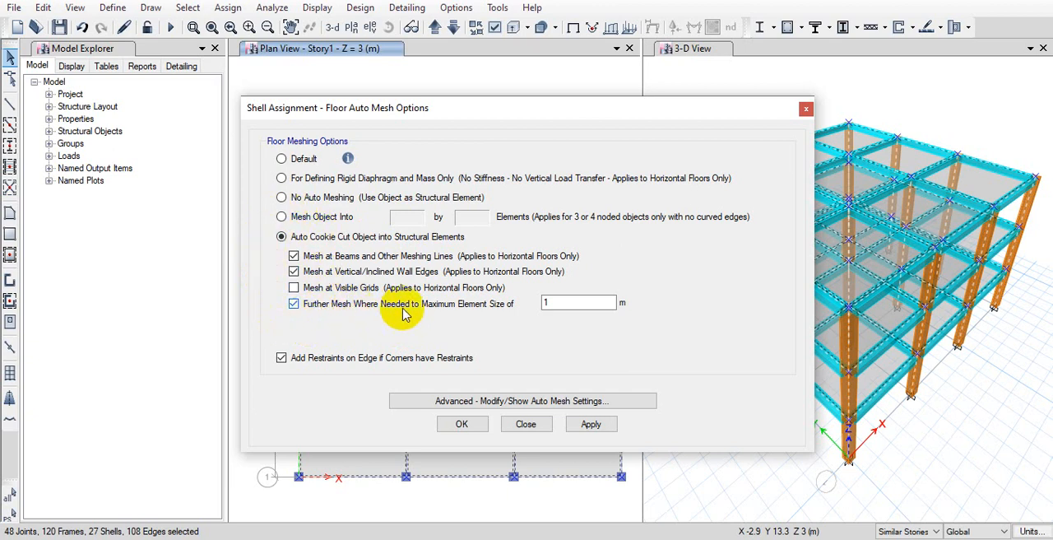
left_click(359, 271)
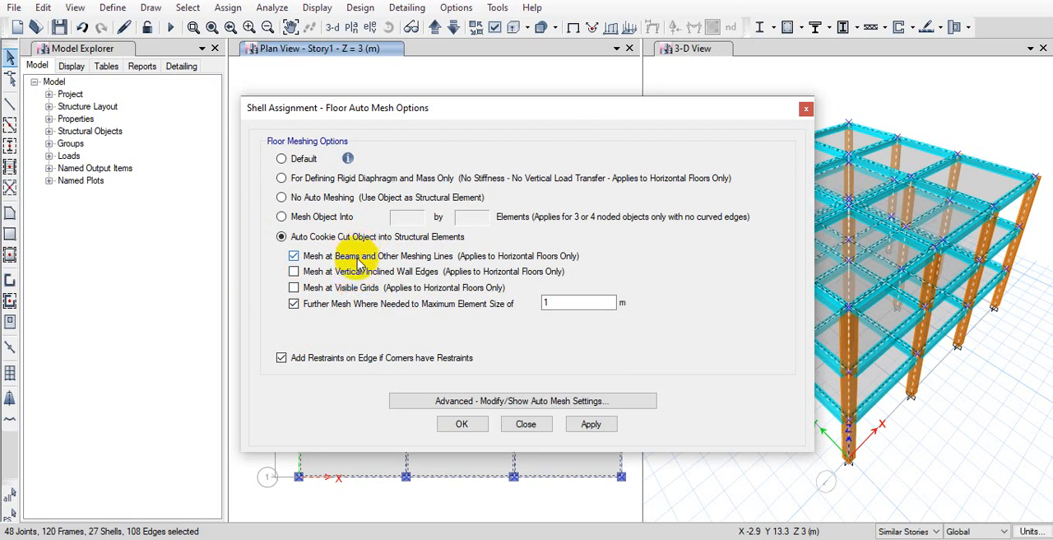
left_click(357, 257)
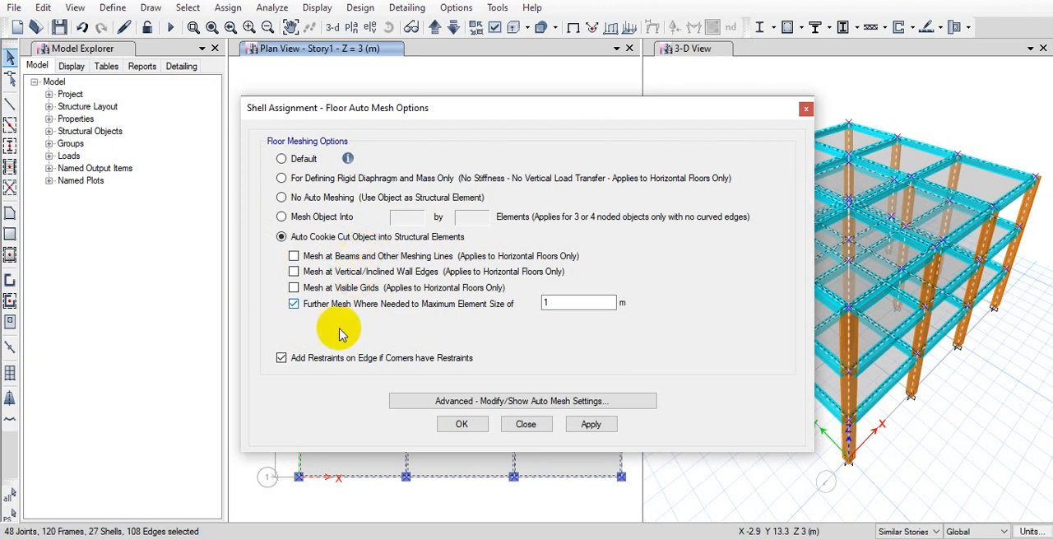
double_click(545, 303)
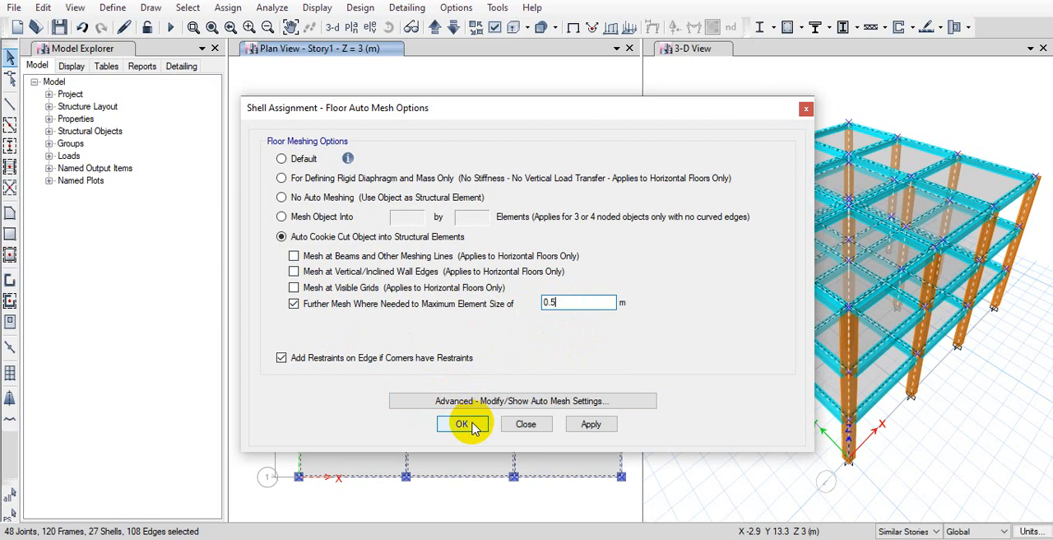
left_click(465, 425)
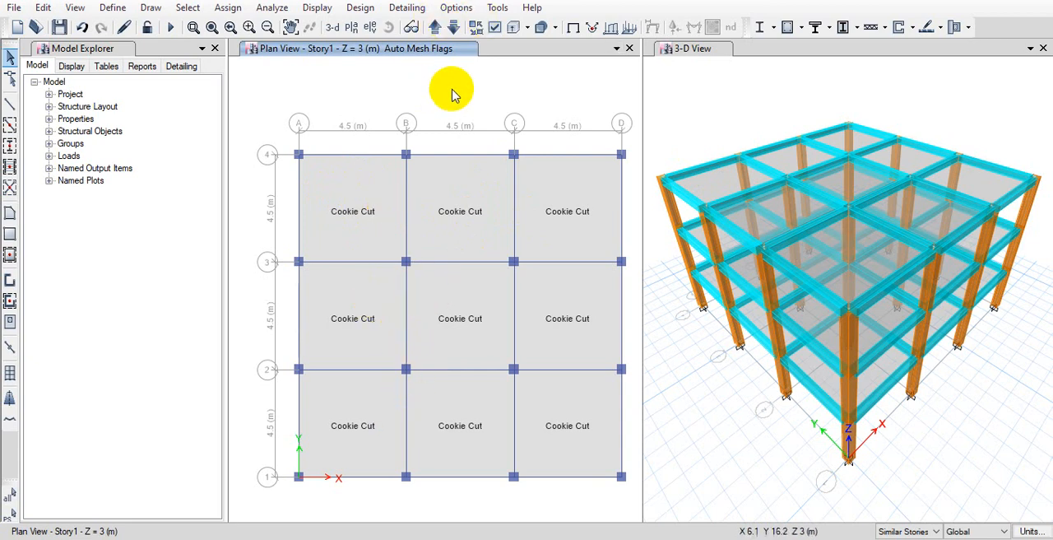
Display the shell analysis mesh in the Story1 plan view and select the whole floor plan
left_click(495, 30)
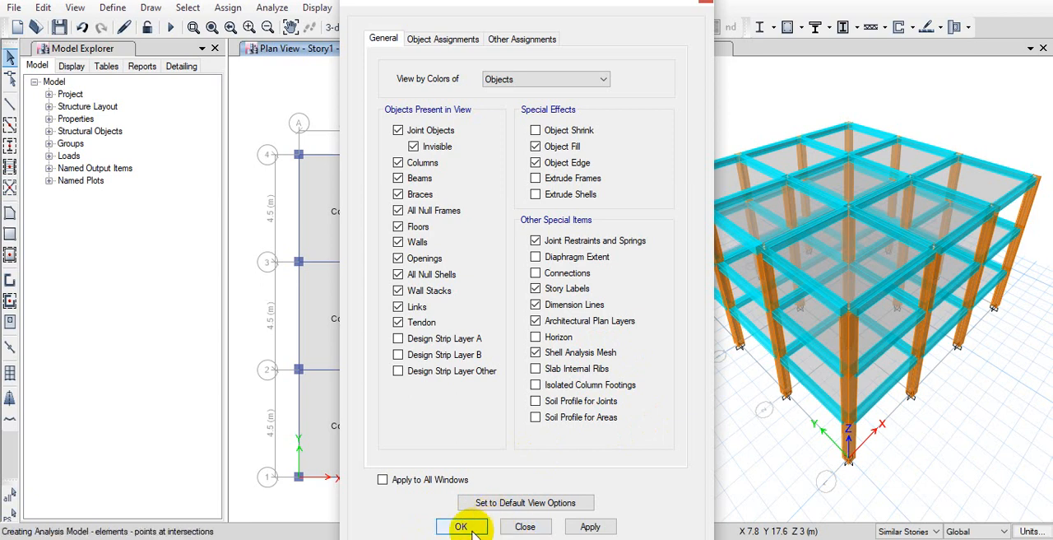
left_click(462, 527)
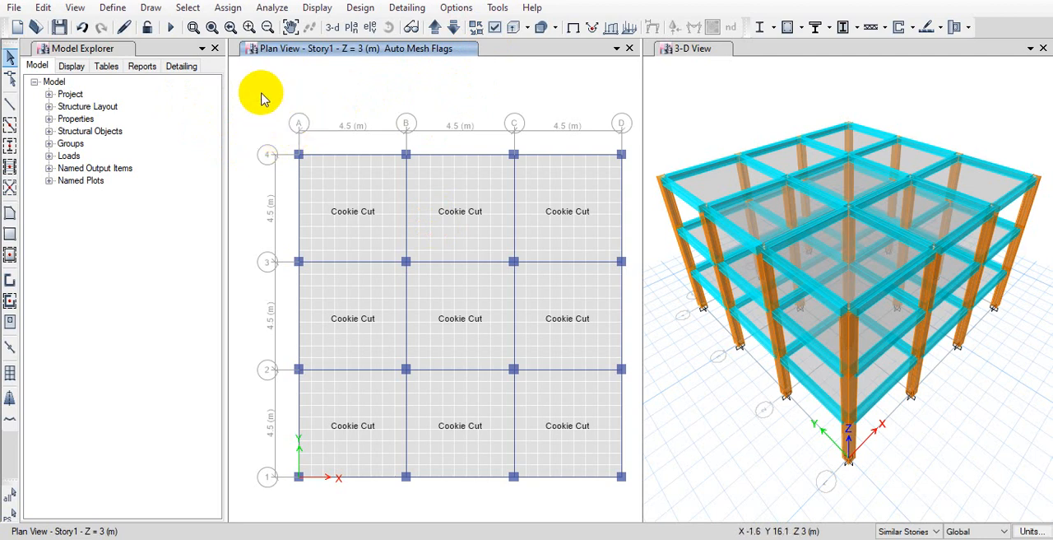
left_click_drag(241, 104, 627, 418)
mouse_move(644, 503)
left_mouse_down()
mouse_move(618, 501)
mouse_move(642, 499)
left_mouse_up()
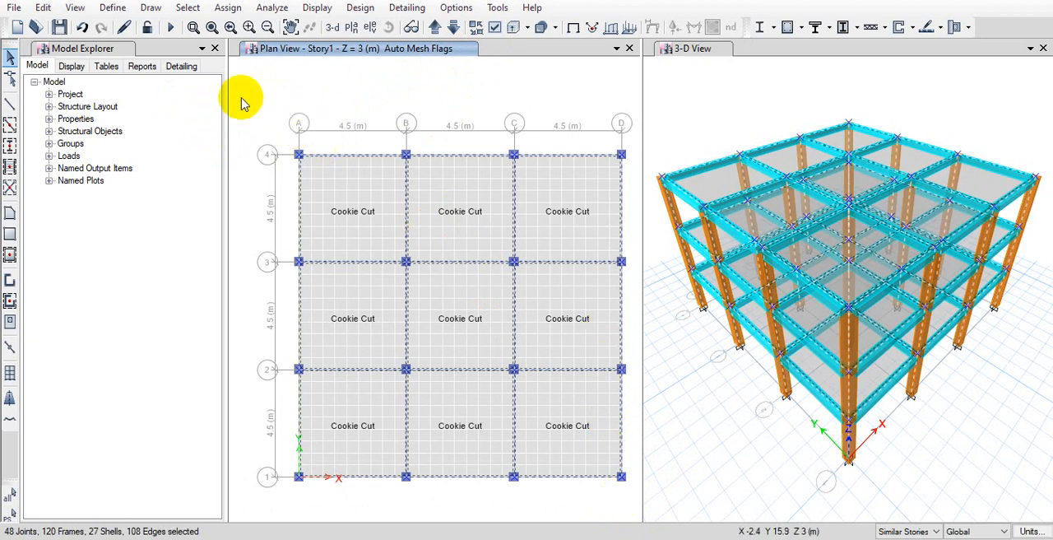
left_click_drag(240, 98, 629, 511)
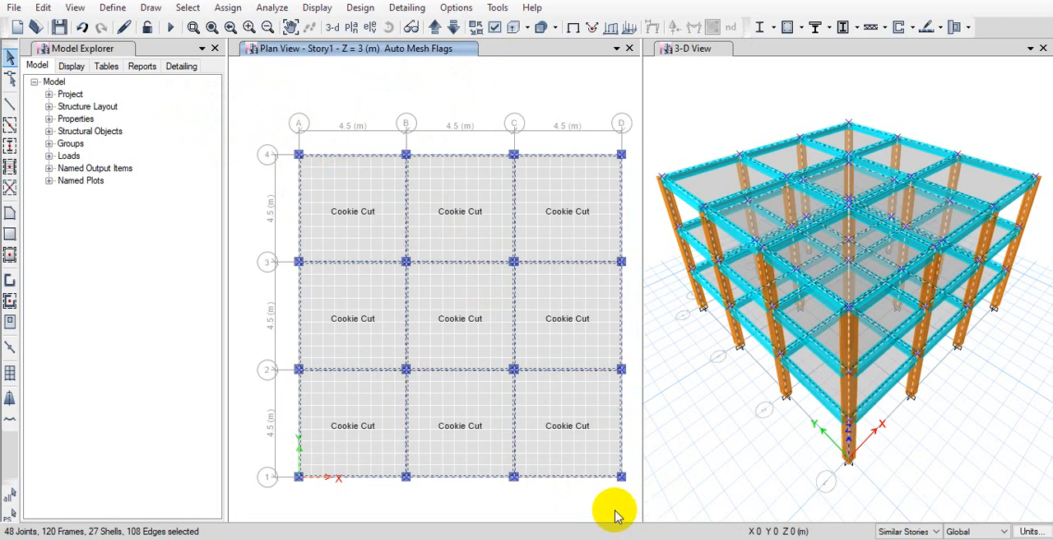
Review the seismic load patterns Sx and Sy in the load pattern definitions
left_click(112, 9)
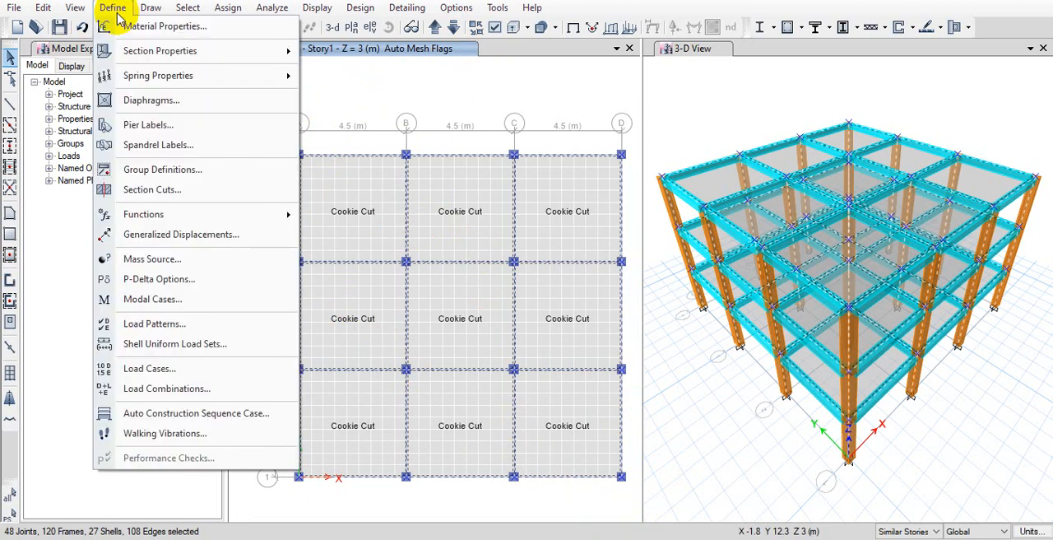
left_click(242, 328)
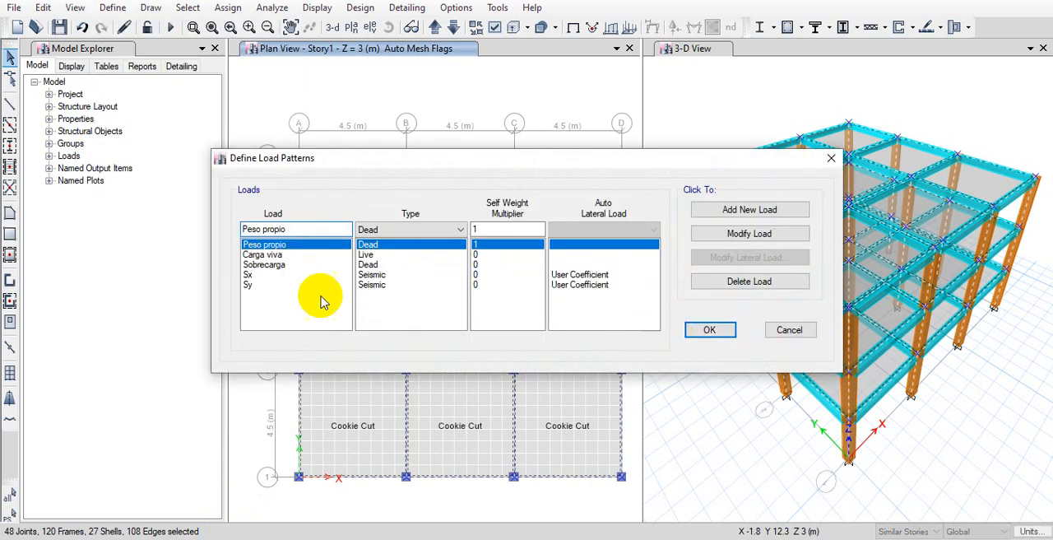
left_click(333, 284)
left_click(333, 275)
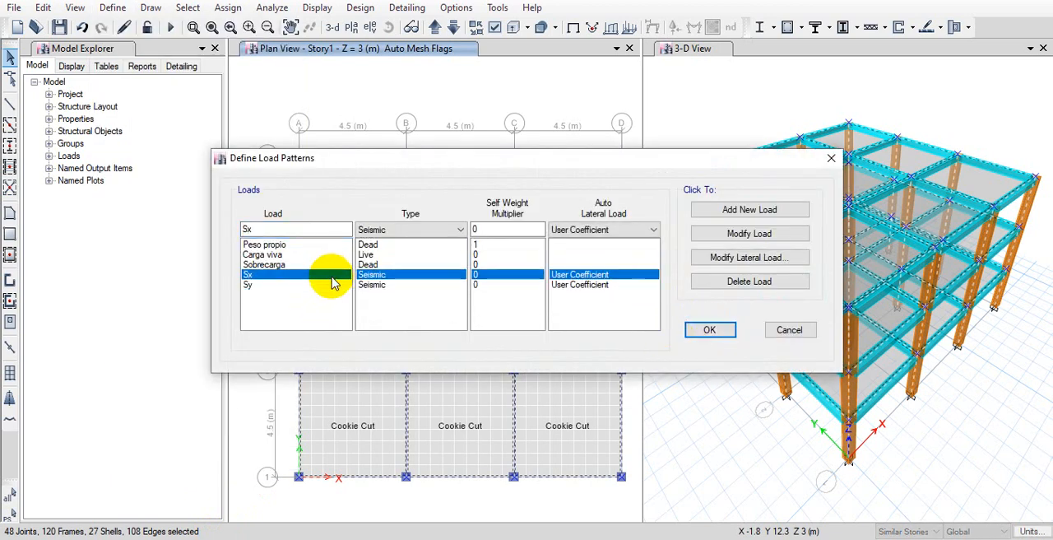
left_click(322, 285)
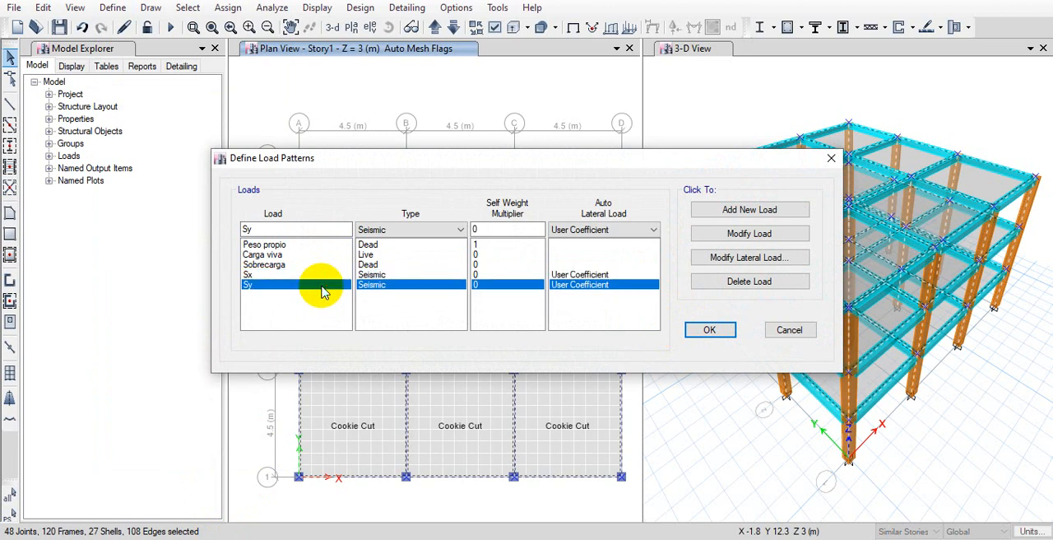
left_click(331, 276)
left_click(338, 286)
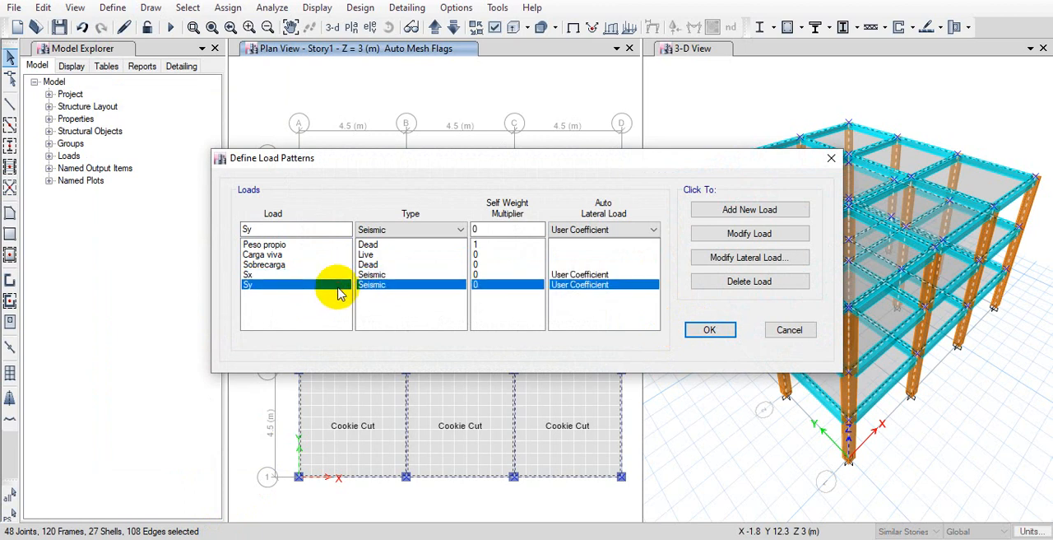
Set the Sx lateral load to X direction with plus and minus eccentricity only, clearing all three Y direction options
left_click(492, 276)
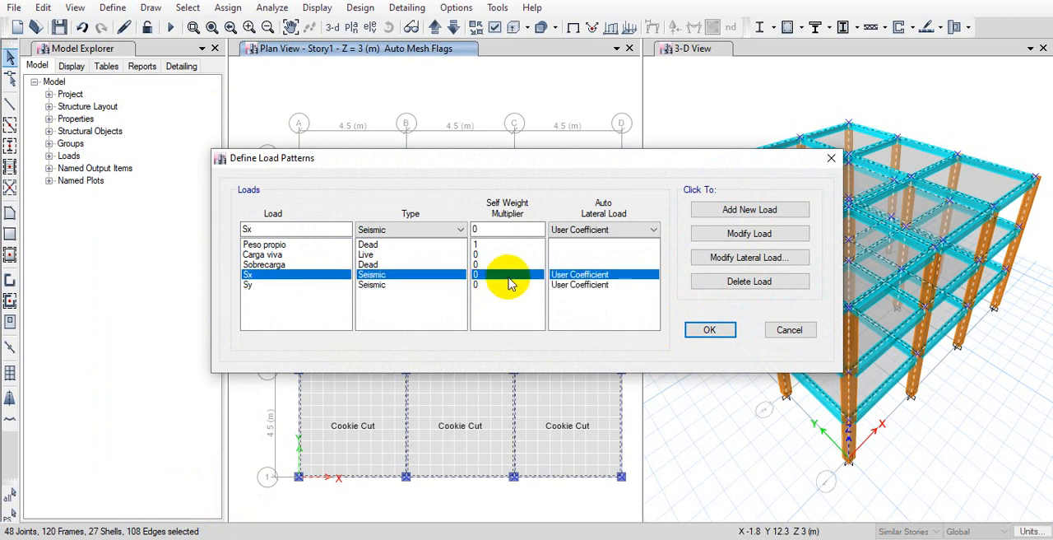
left_click(714, 265)
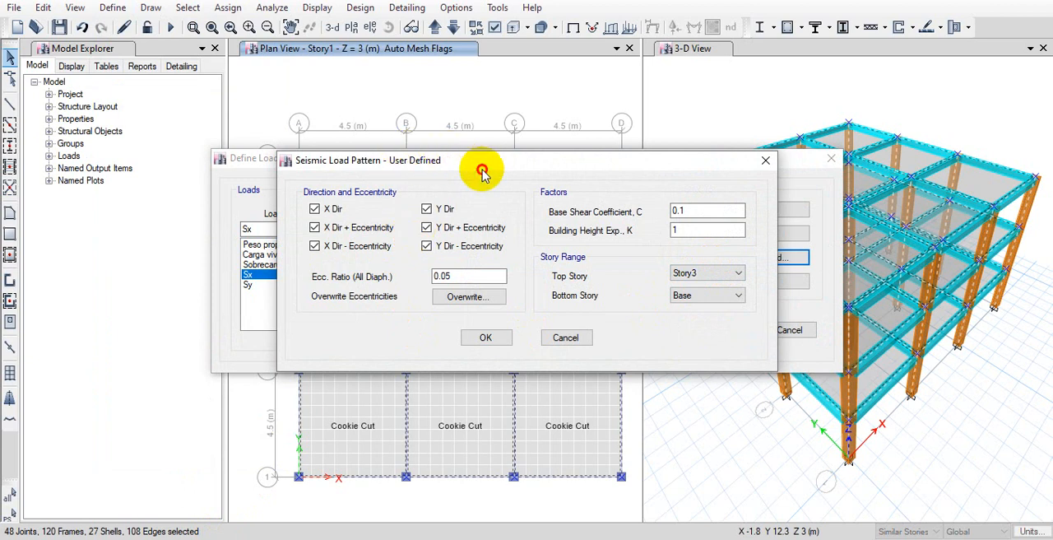
left_click_drag(465, 158, 549, 27)
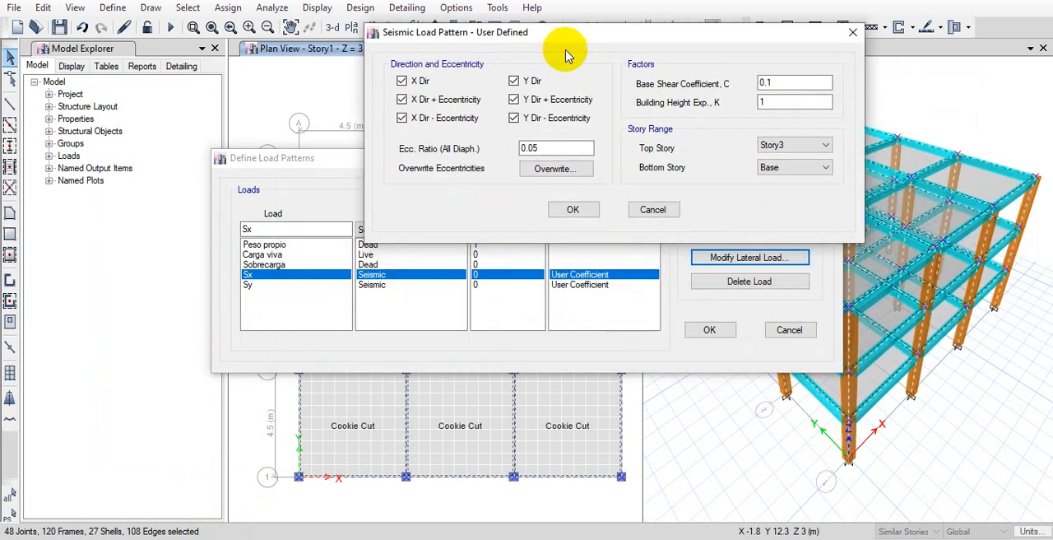
left_click(416, 84)
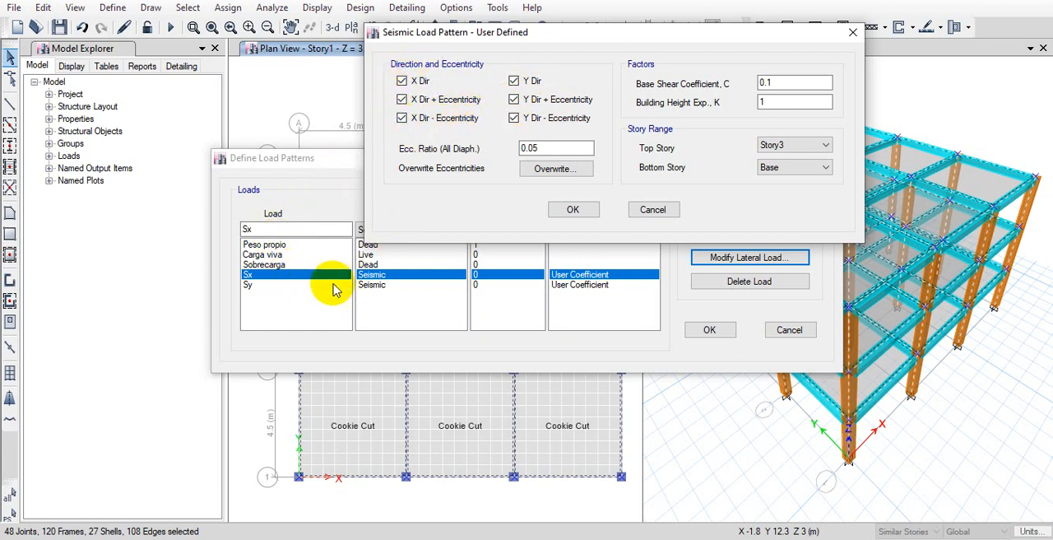
left_click(529, 82)
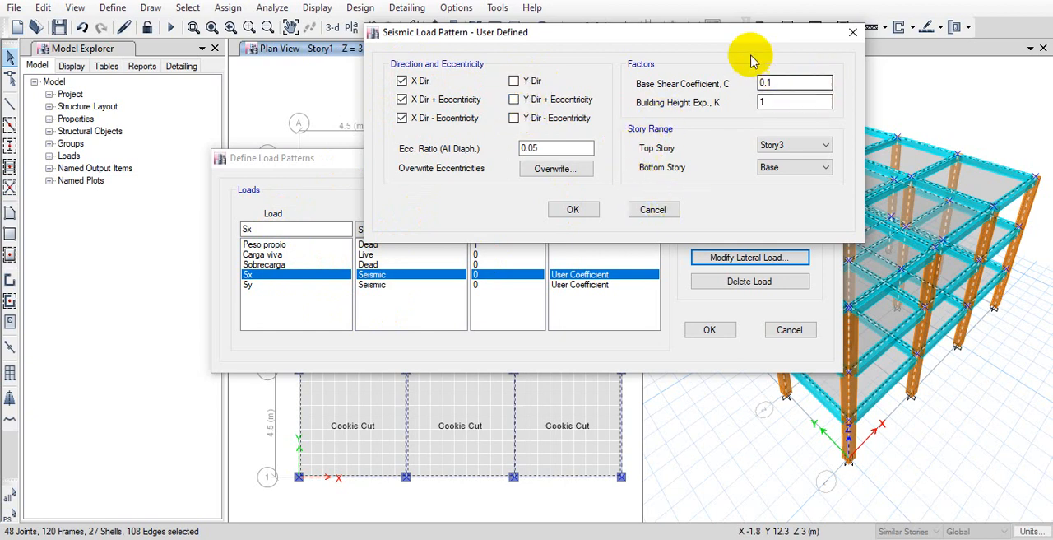
Examine the base shear coefficient C and building height exponent K of the Sx seismic load pattern
left_click_drag(745, 39, 651, 54)
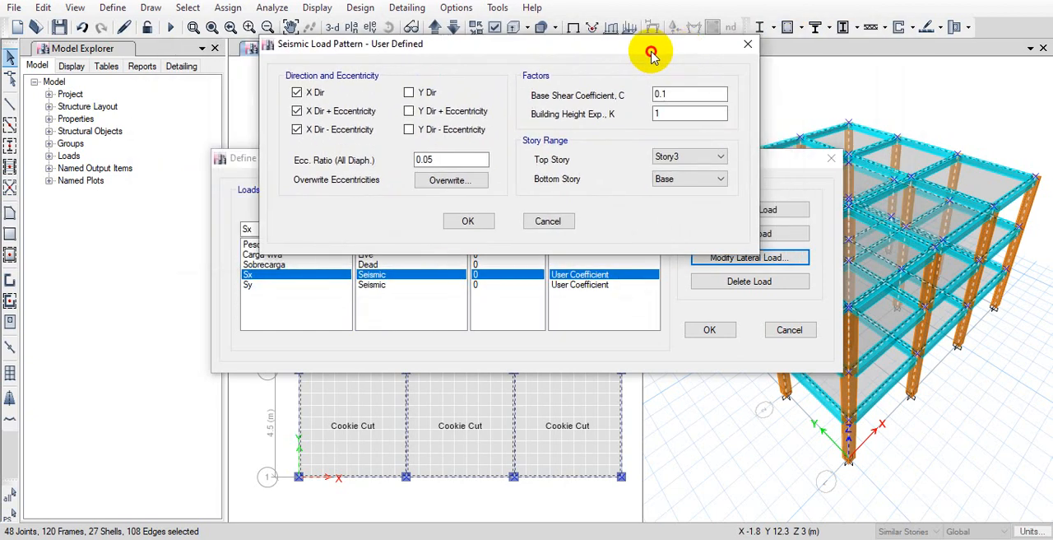
left_click_drag(662, 94, 595, 88)
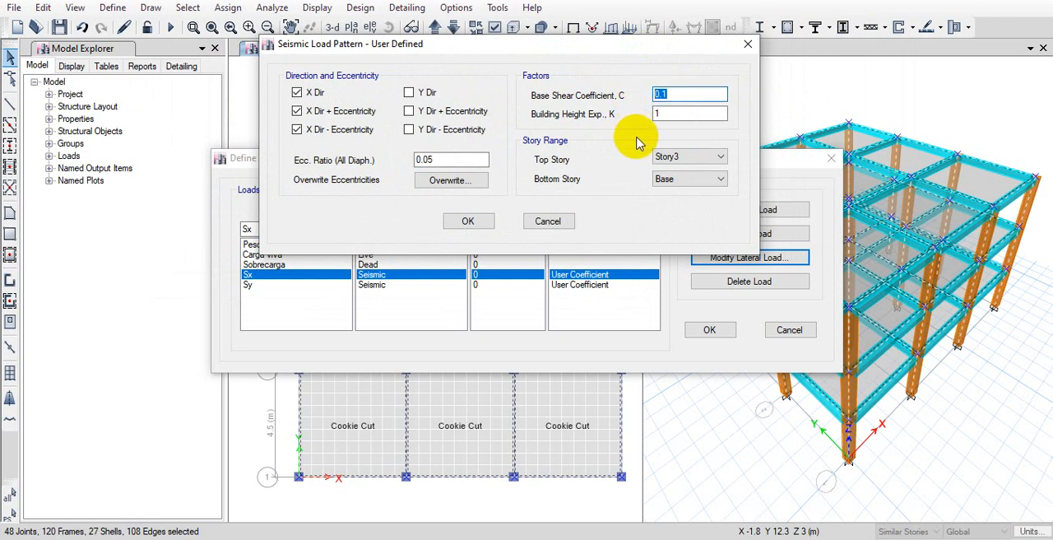
left_click_drag(683, 113, 618, 129)
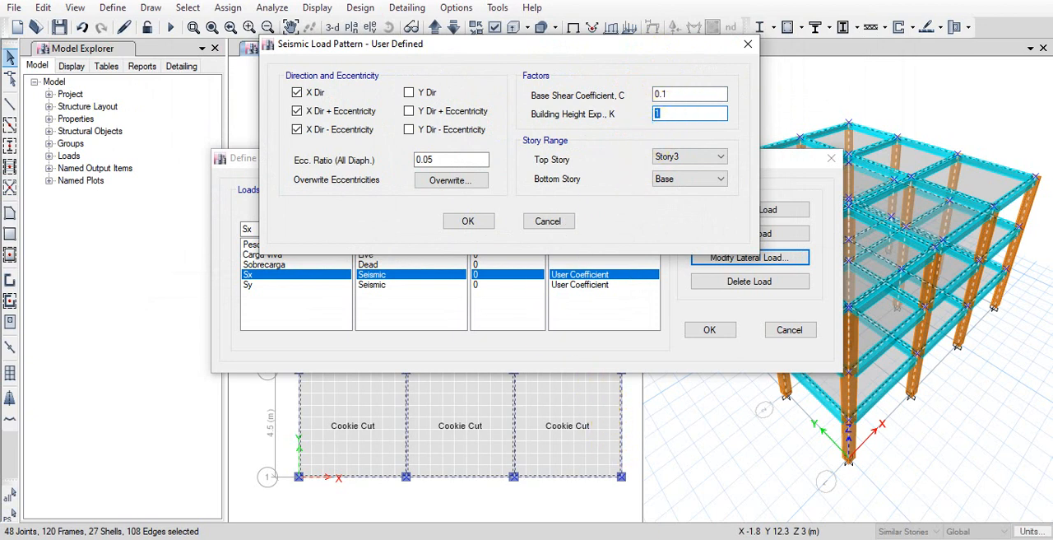
Switch to the NEC-SE-DS-Peligro-Sísmico PDF and examine the Method 1 formula for the vibration period T
key("alt+Tab")
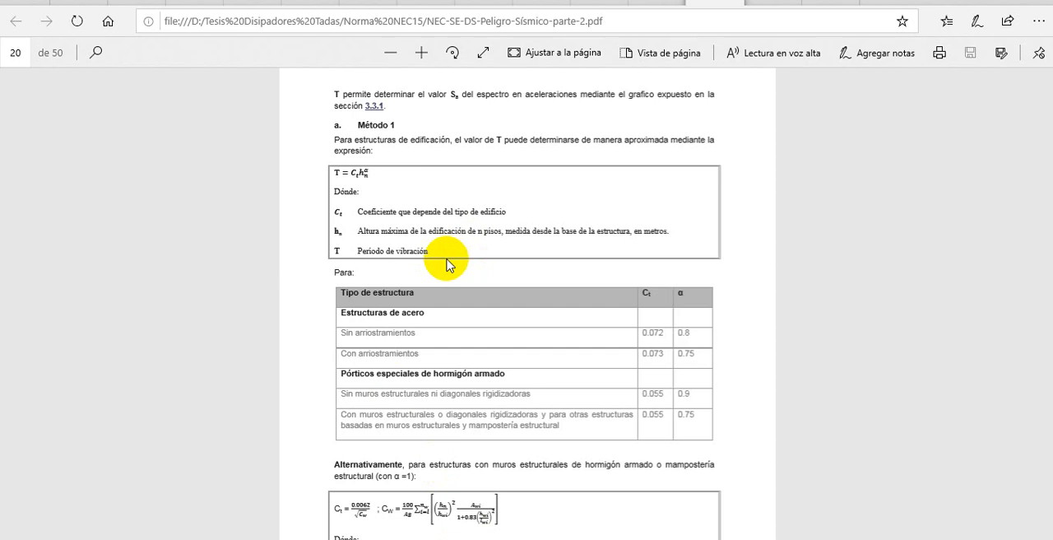
left_click_drag(374, 179, 318, 176)
left_click(373, 175)
left_click(458, 180)
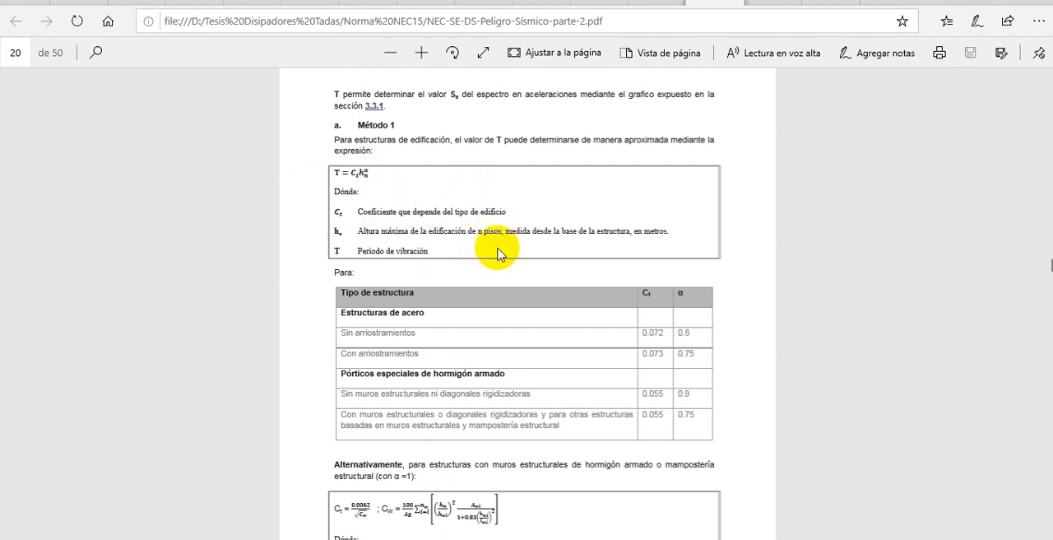
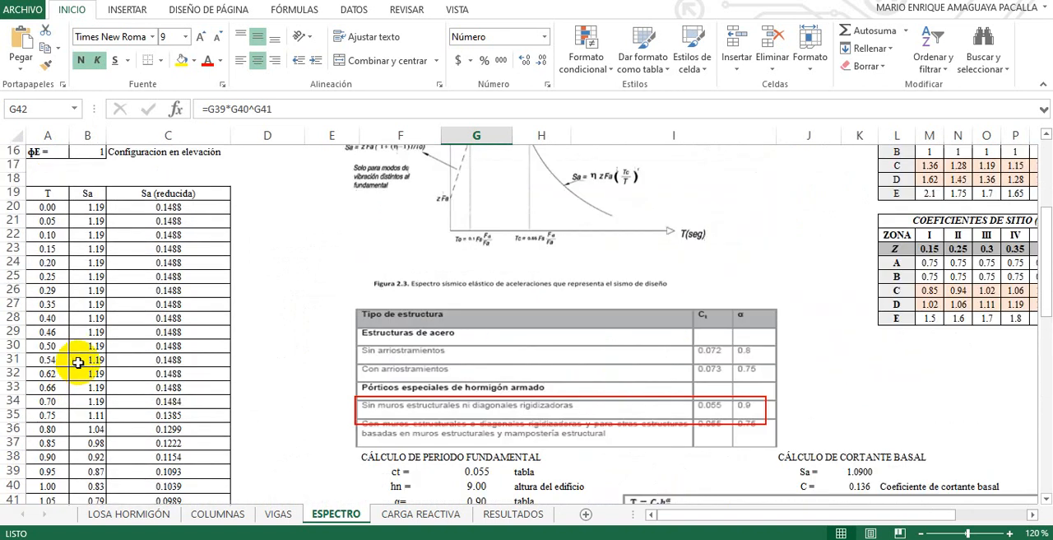
In the ESPECTRO sheet, look up Sa for the 0.40 period and set Sa in the base shear calculation to 1.19
left_click_drag(65, 315, 117, 317)
left_click(96, 316)
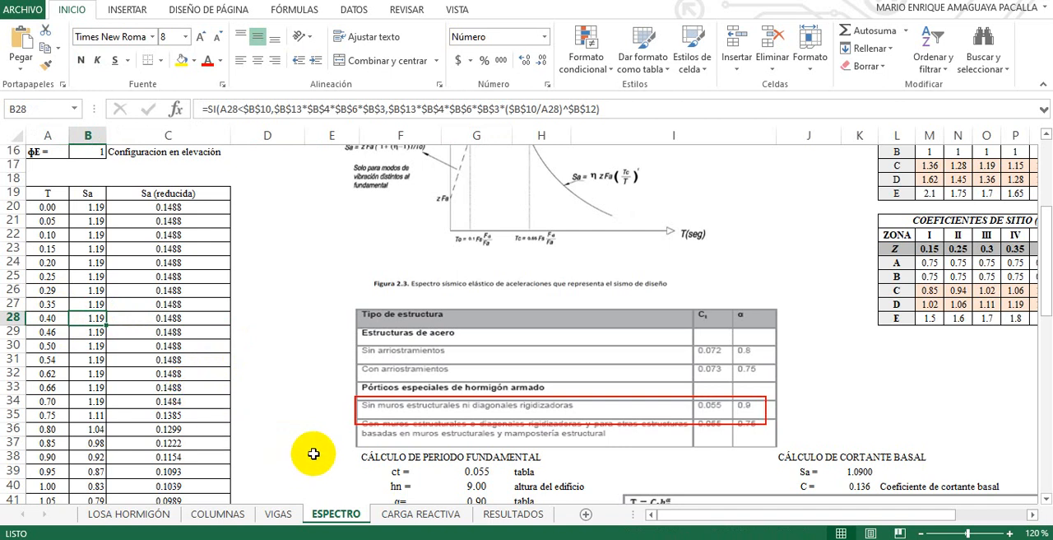
scroll(856, 435, "down", 1)
scroll(853, 434, "down", 1)
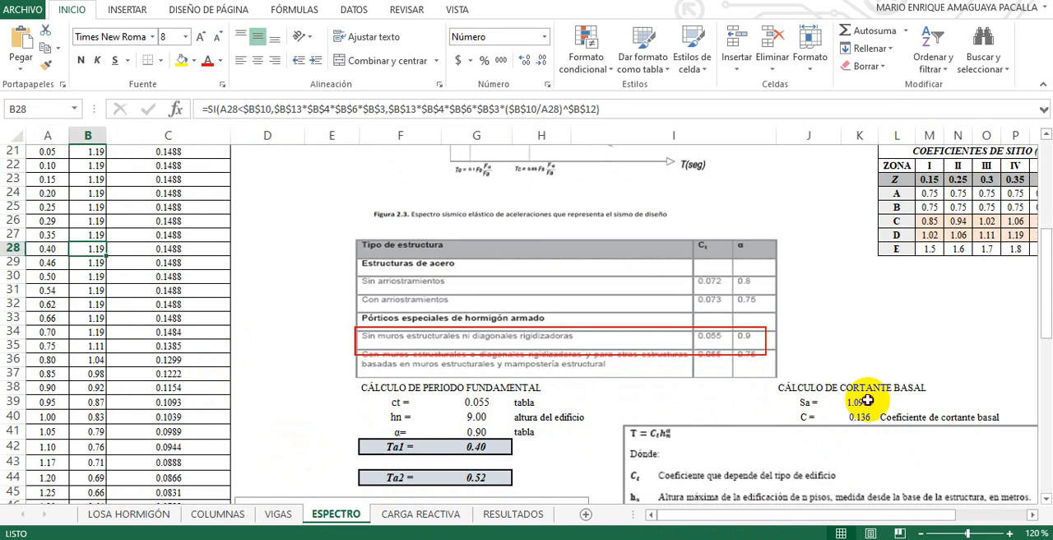
left_click(859, 402)
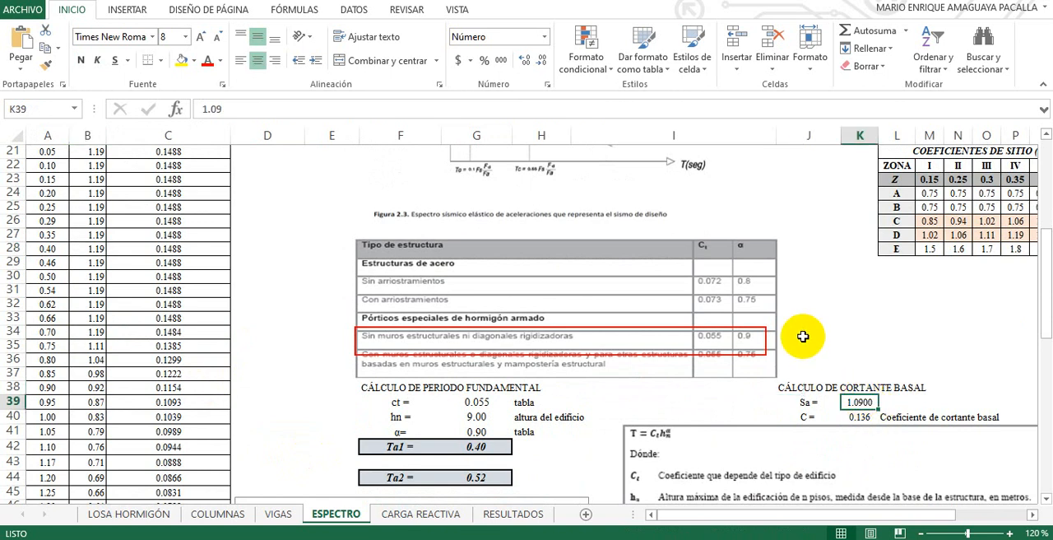
type("1.")
key("Return")
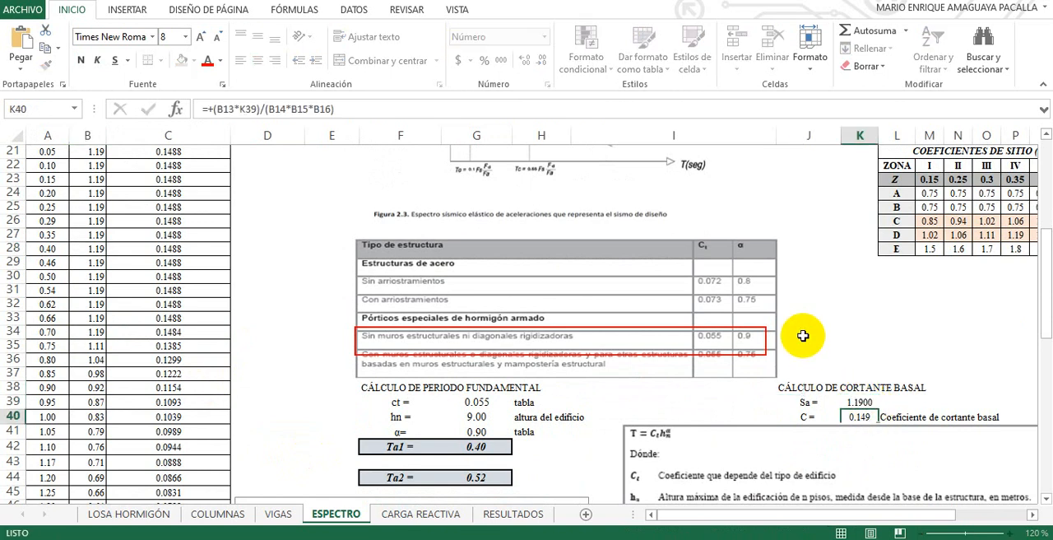
left_click(884, 417)
left_click(853, 416)
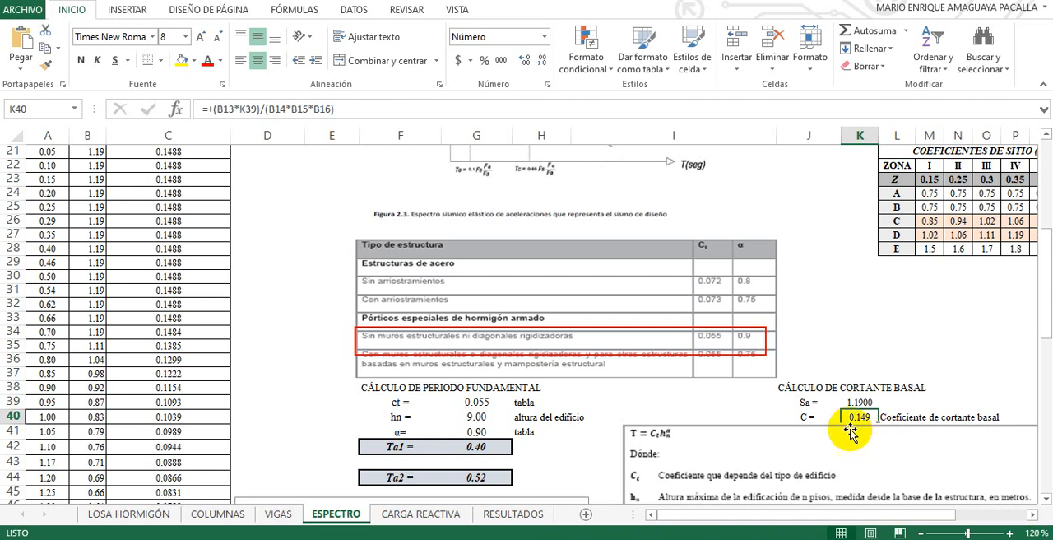
Switch to the NEC-SE-DS-Peligro-Sísmico PDF and examine the design base shear formula V and its terms in section 6.3.2
left_click(504, 539)
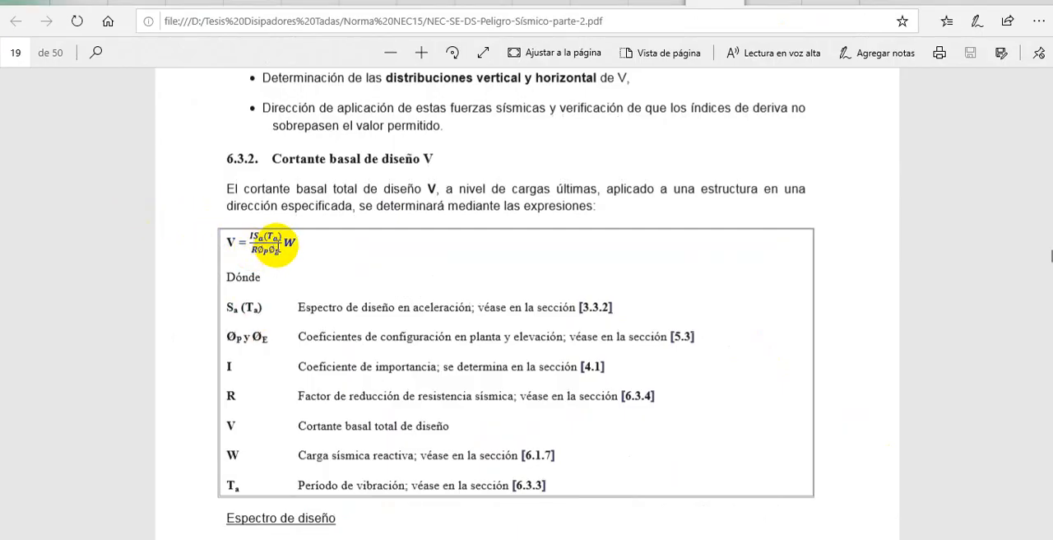
left_click_drag(279, 243, 267, 258)
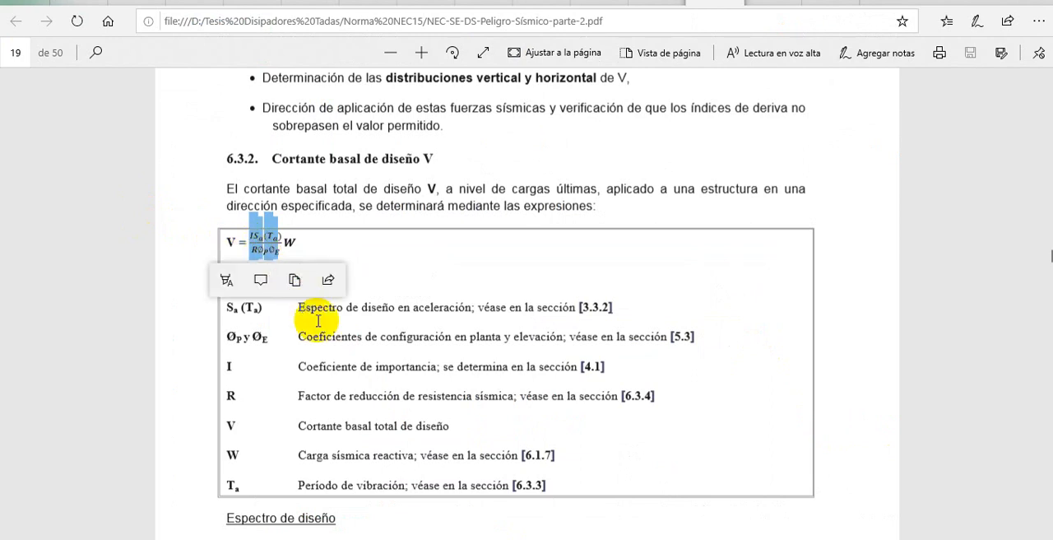
left_click(382, 411)
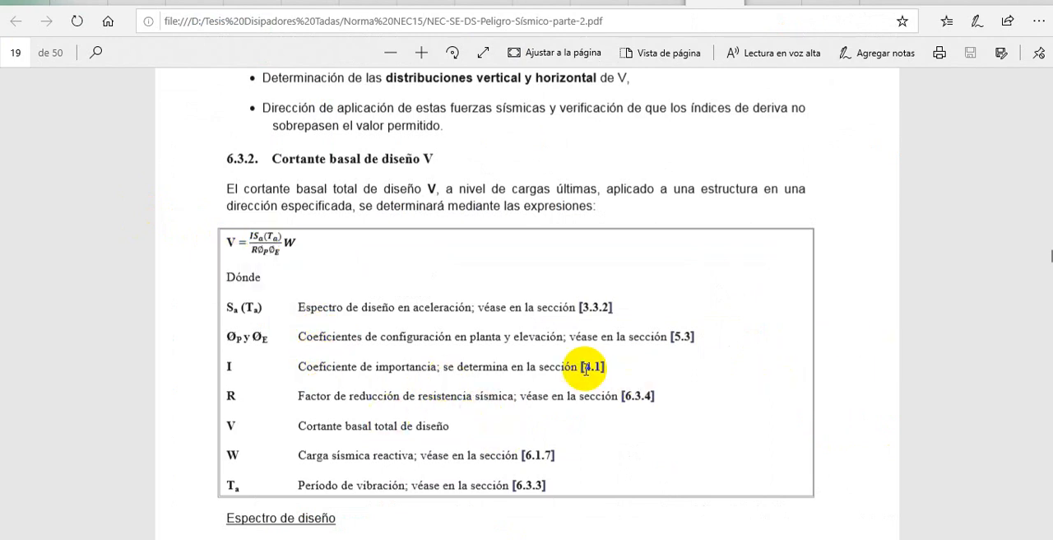
scroll(586, 367, "down", 15)
scroll(584, 367, "down", 15)
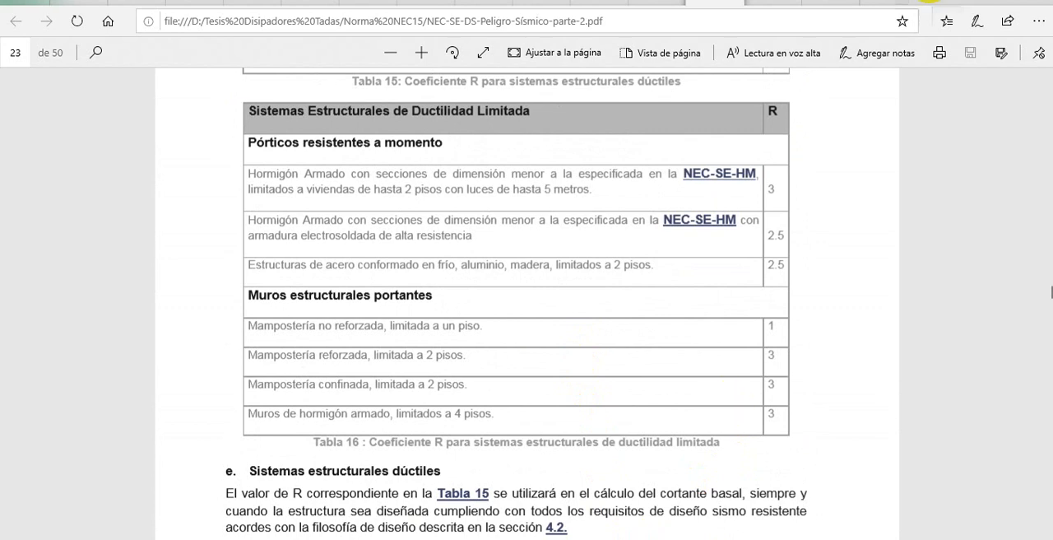
Check the Sx factors in ETABS, return to the NEC PDF and find the table for determining k above section 6.3.6
left_click(659, 539)
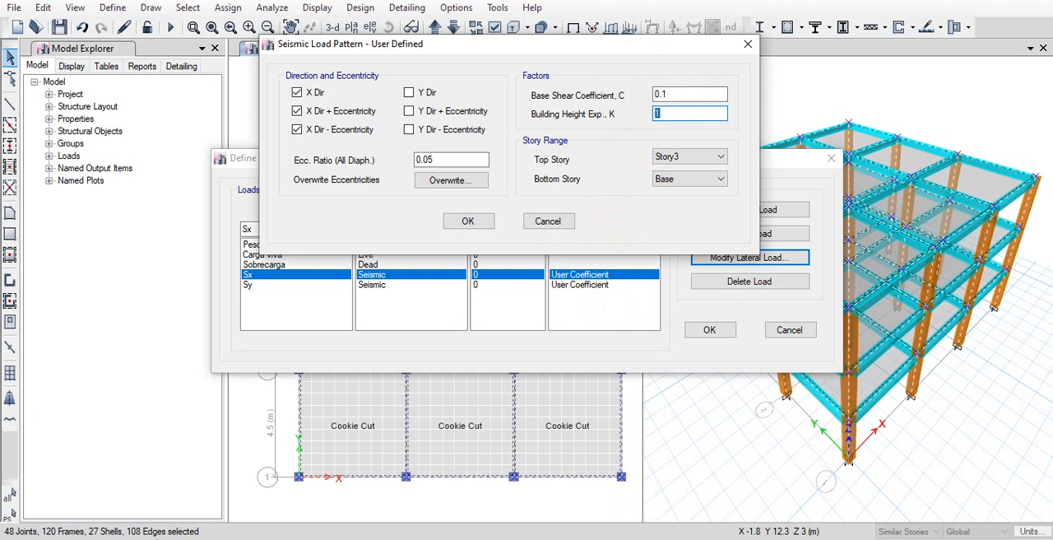
left_click(606, 455)
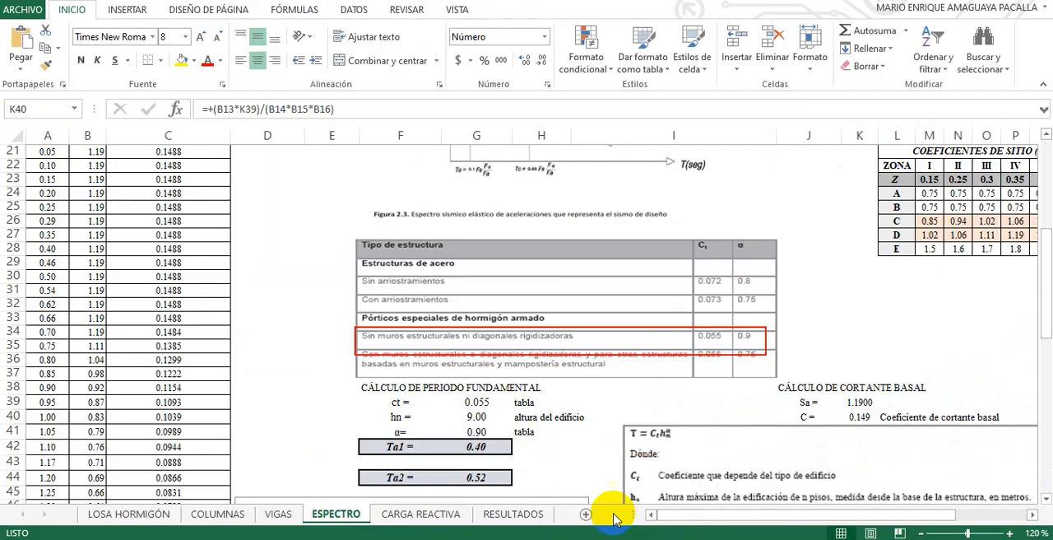
key("alt+Tab")
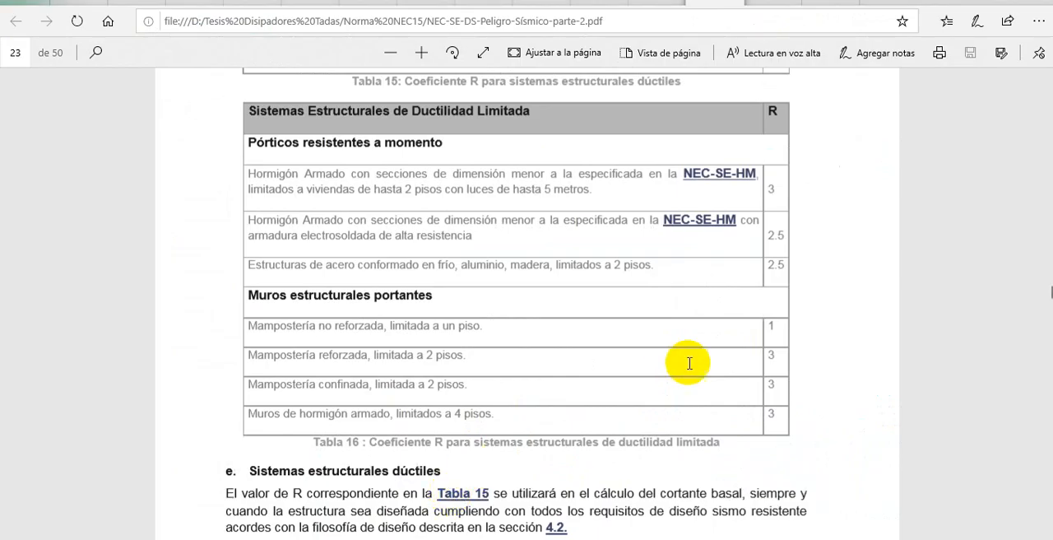
scroll(688, 363, "down", 10)
scroll(689, 363, "down", 10)
scroll(688, 362, "up", 9)
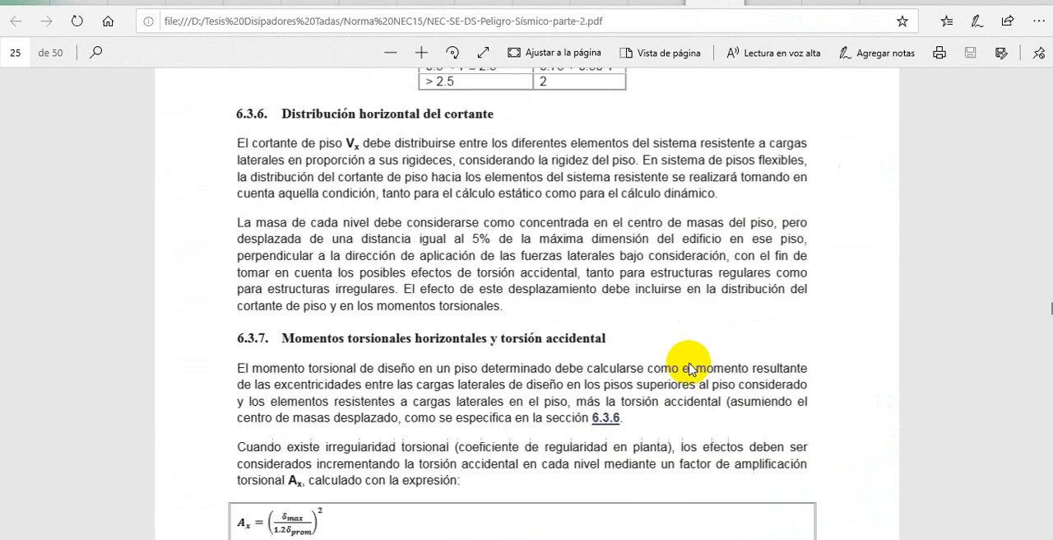
scroll(689, 363, "down", 5)
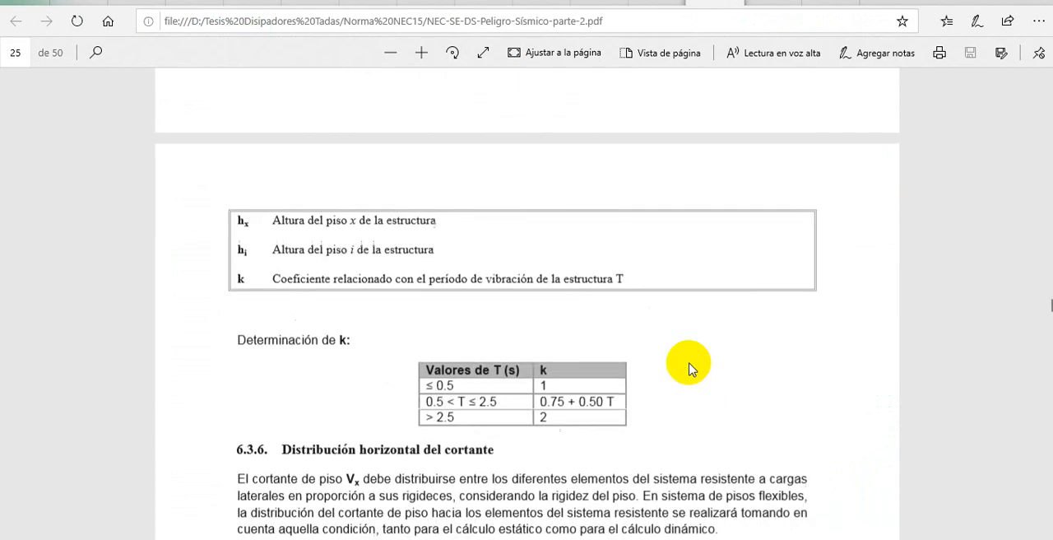
scroll(689, 363, "up", 3)
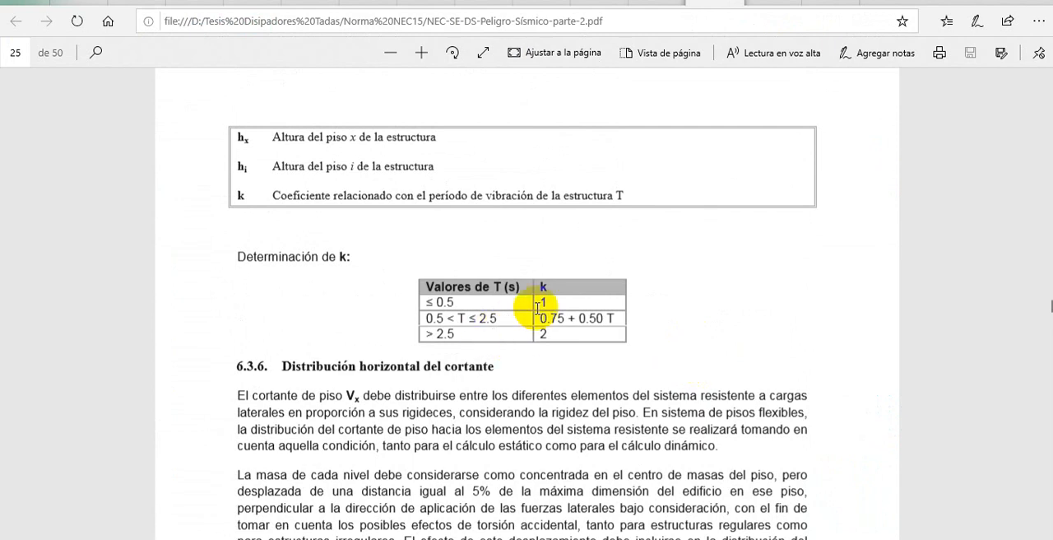
Examine the k value or formula given for each of the three period ranges in the table
left_click(464, 303)
left_click_drag(465, 302, 557, 311)
left_click(564, 308)
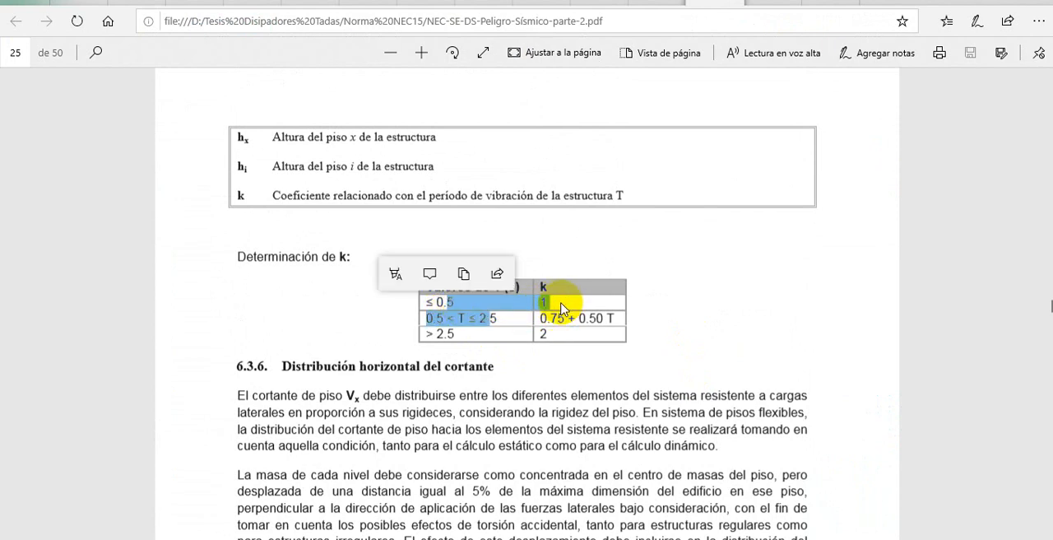
left_click(555, 311)
left_click_drag(500, 319, 426, 327)
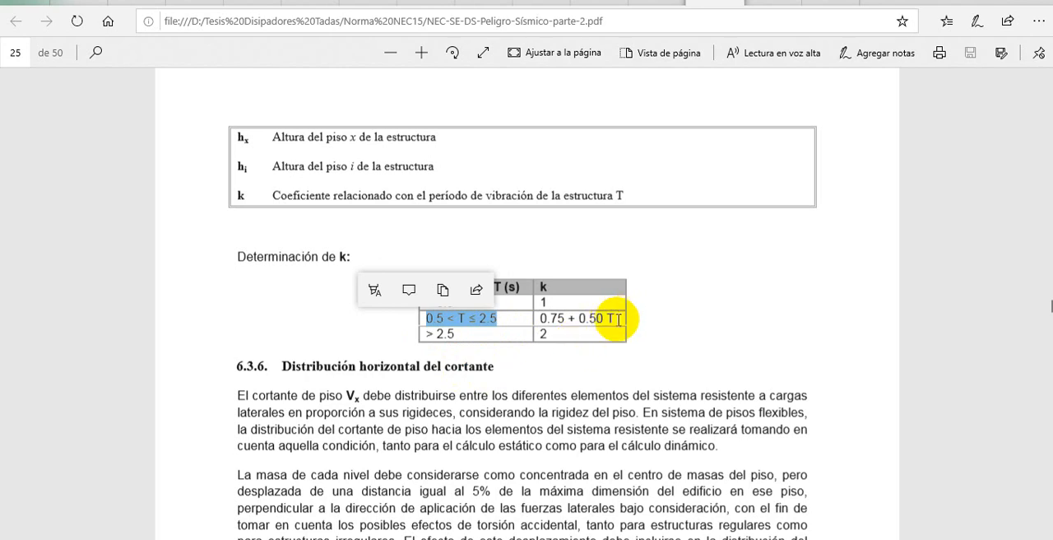
left_click_drag(617, 320, 541, 321)
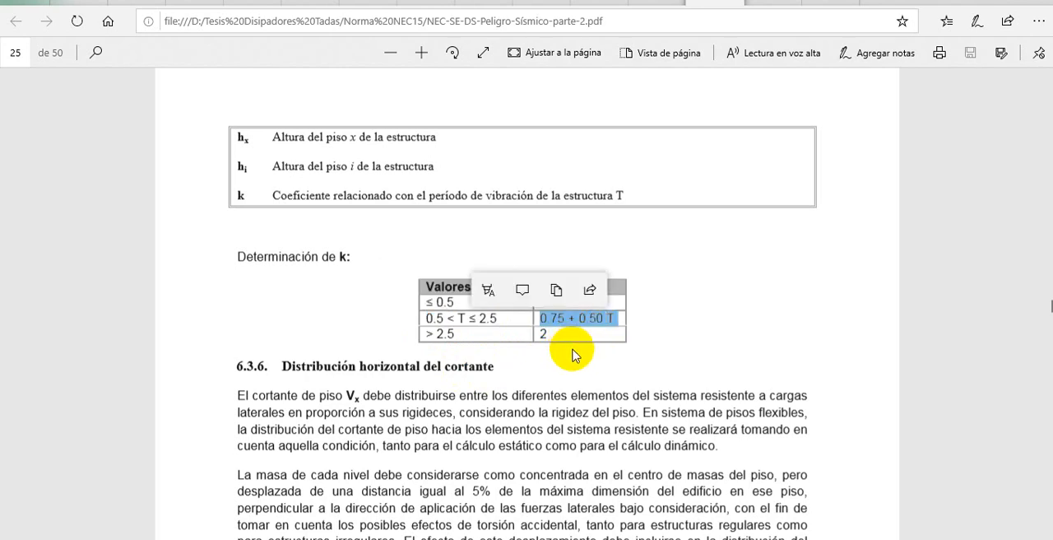
left_click_drag(456, 335, 418, 339)
left_click_drag(558, 331, 519, 336)
left_click(540, 332)
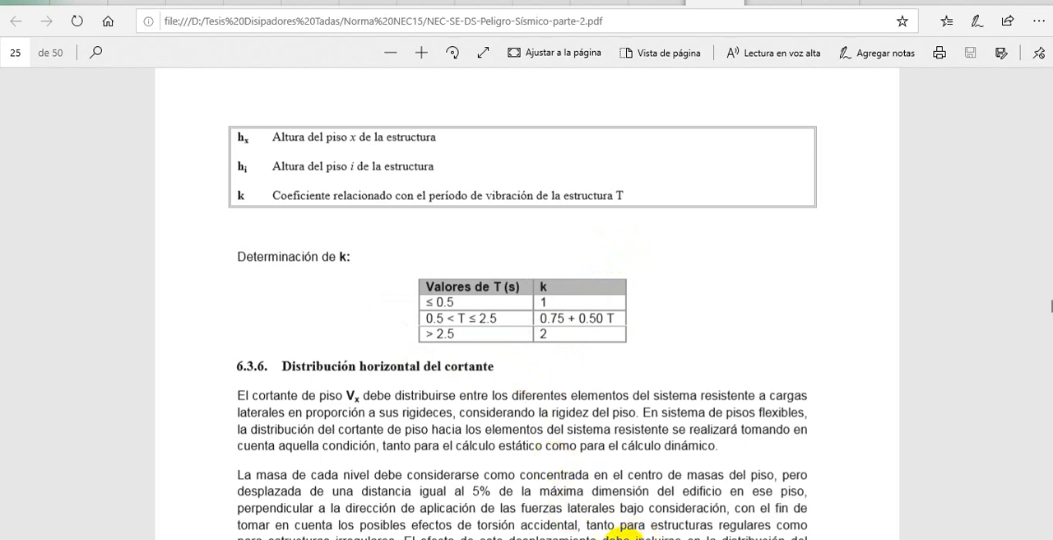
Check coefficient C in the PREDISEÑO workbook, switch to ETABS and set the Base Shear Coefficient of Sx to 0.149
mouse_move(625, 539)
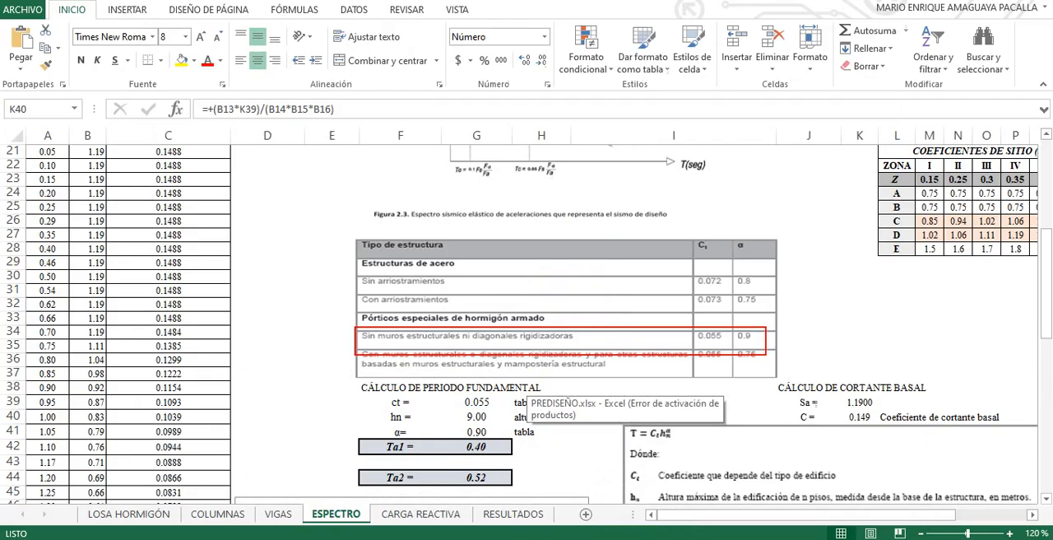
left_click(625, 493)
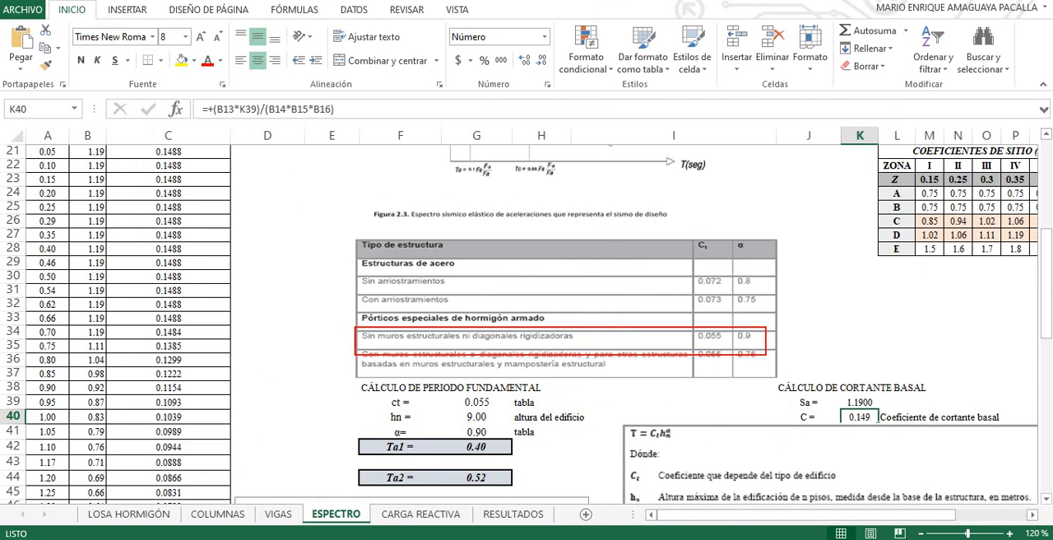
left_click(651, 538)
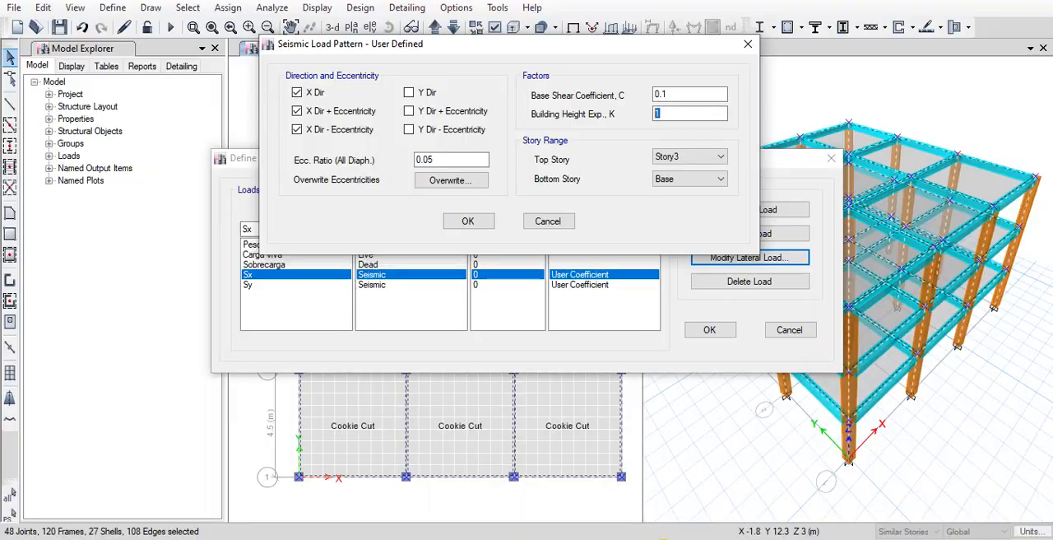
double_click(691, 95)
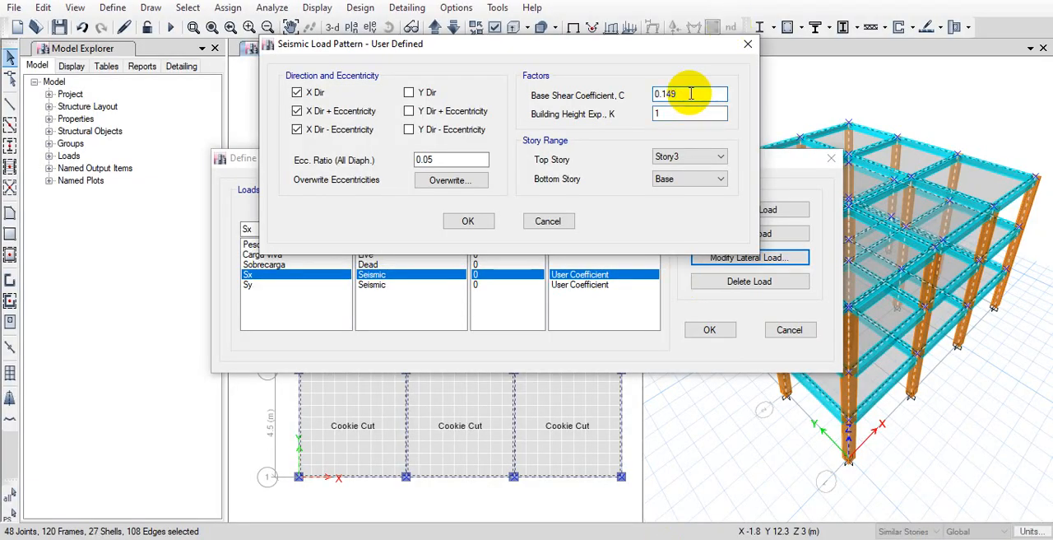
left_click(696, 114)
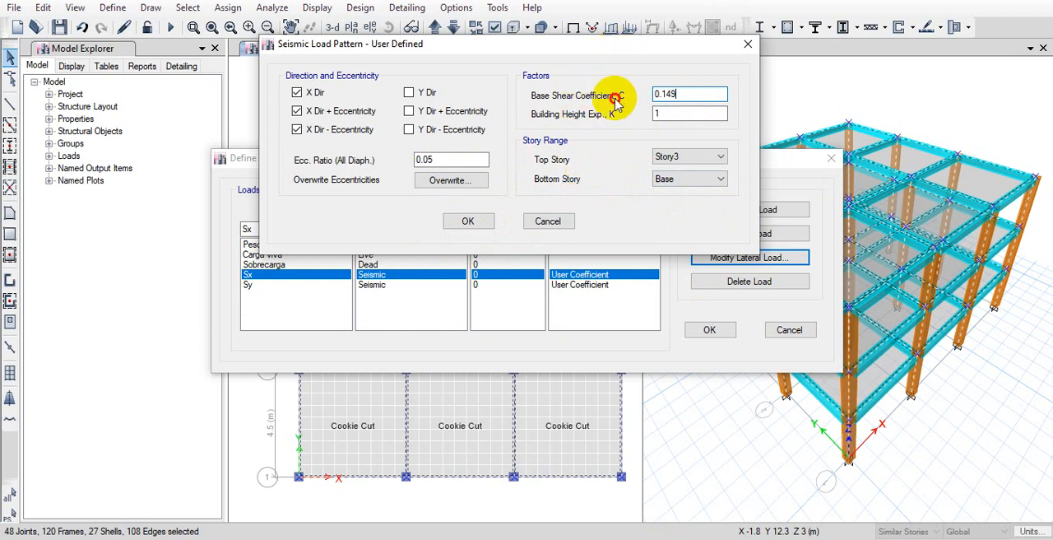
Set the Sx story range to top story Story3 and bottom story Base, and accept the lateral load settings
left_click_drag(617, 47, 615, 117)
left_click(667, 255)
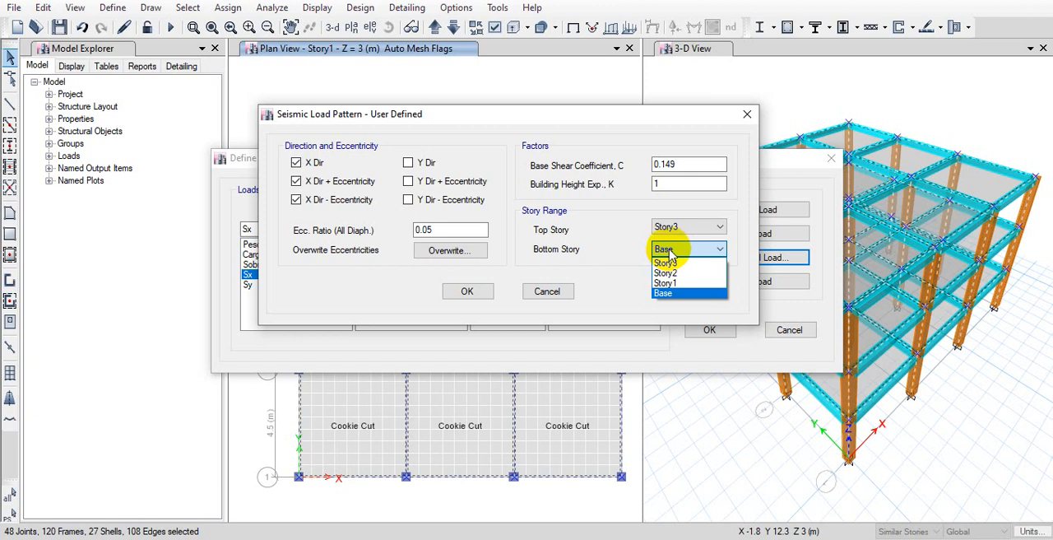
left_click(670, 293)
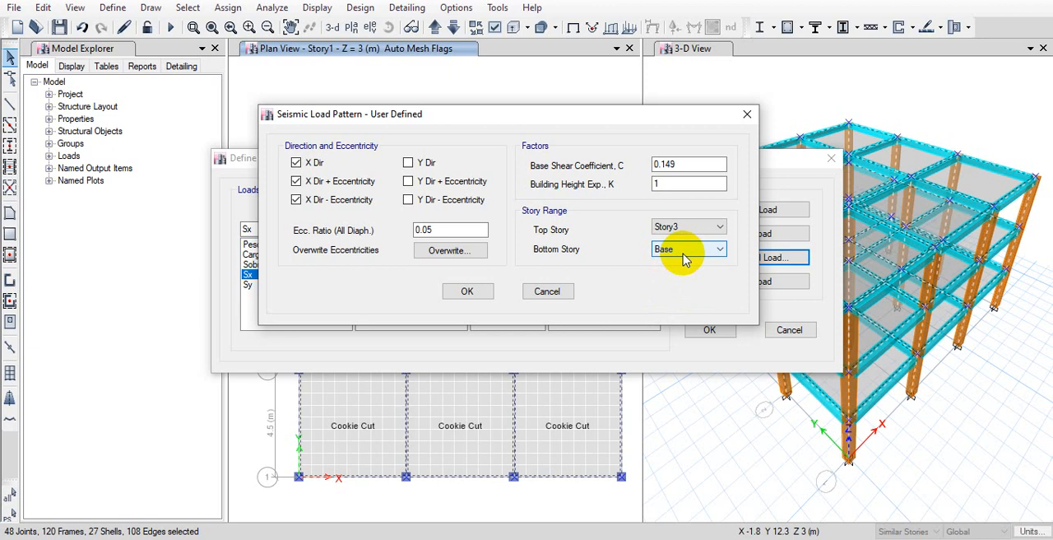
left_click(684, 258)
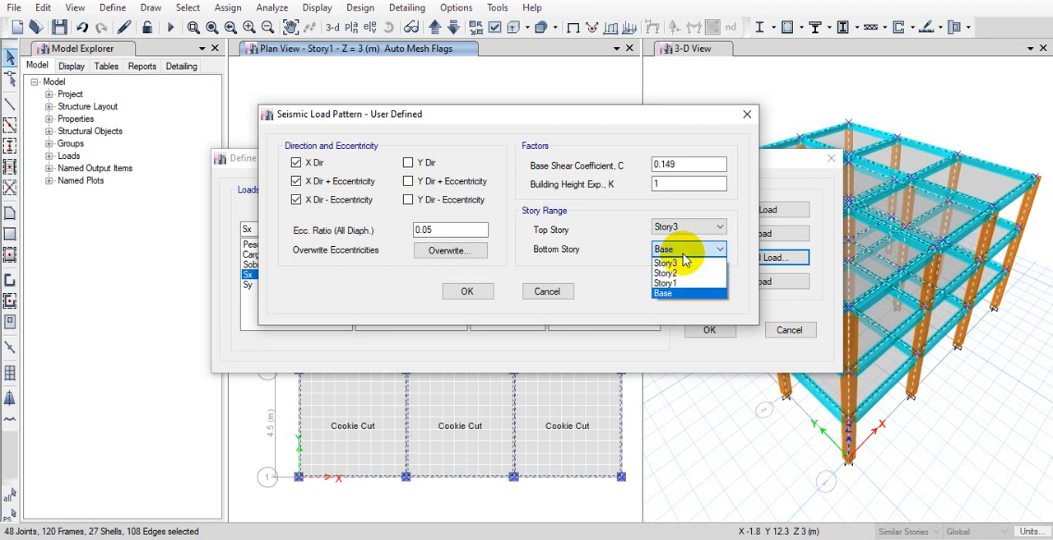
left_click(670, 294)
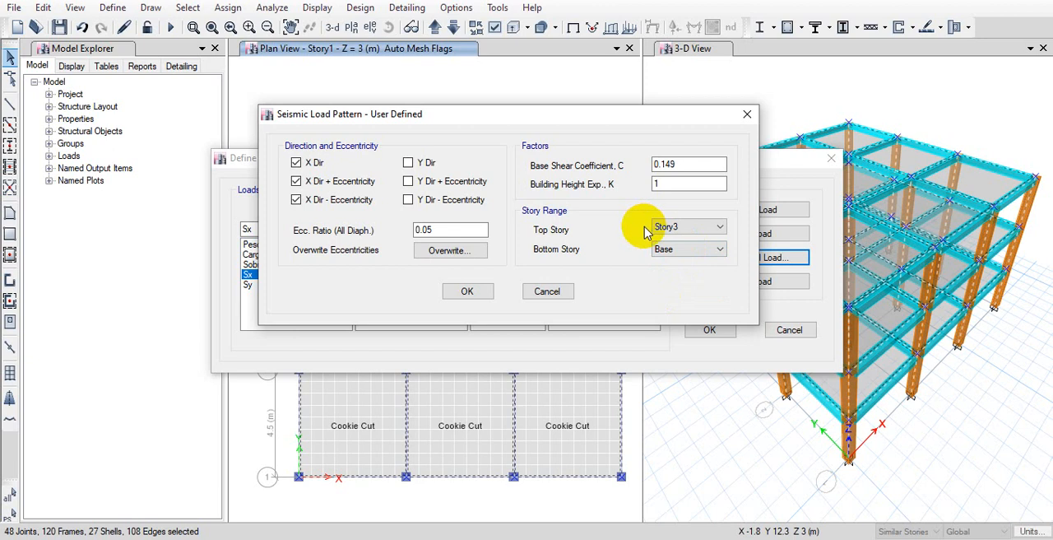
left_click(689, 251)
left_click(689, 255)
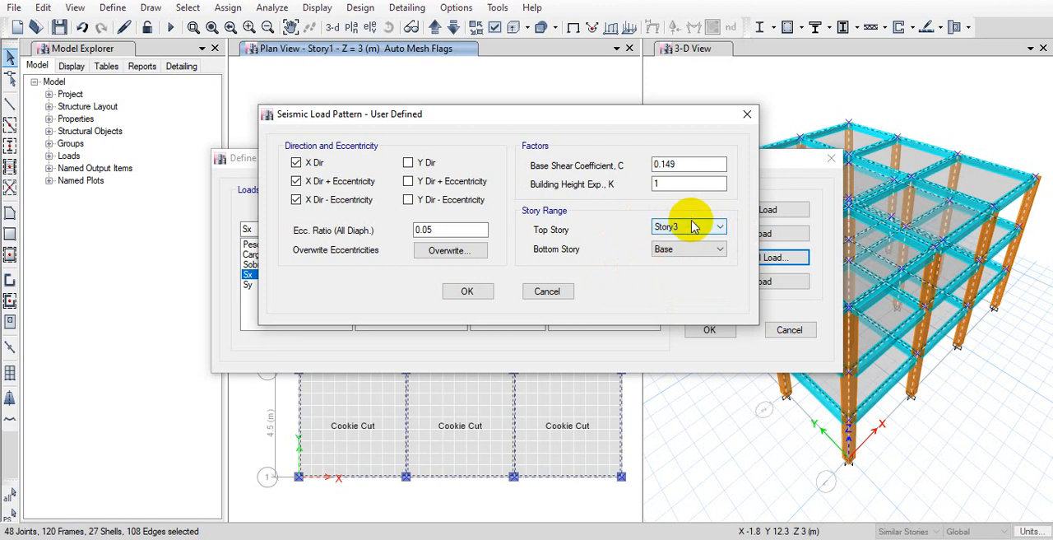
left_click(693, 228)
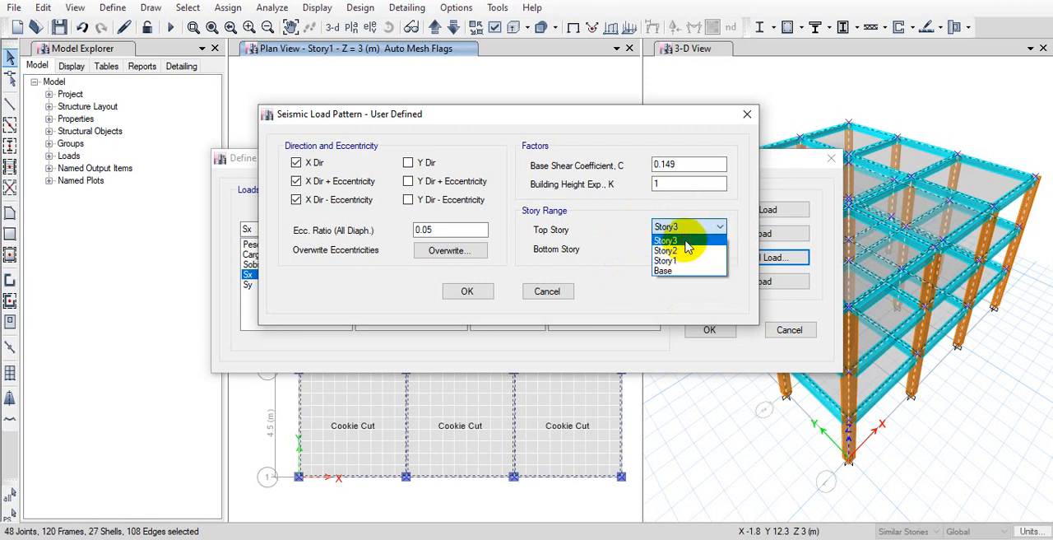
left_click(686, 241)
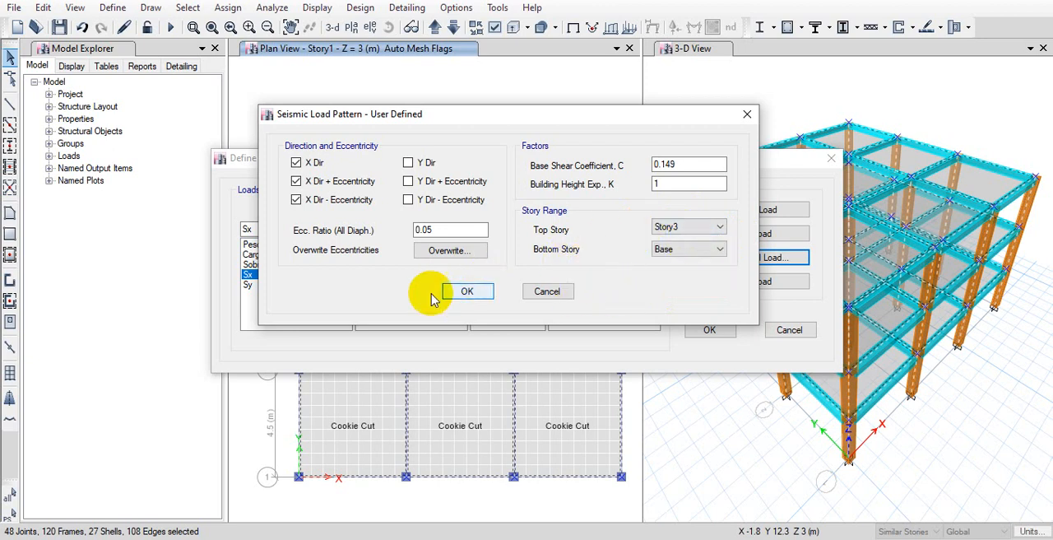
left_click(467, 292)
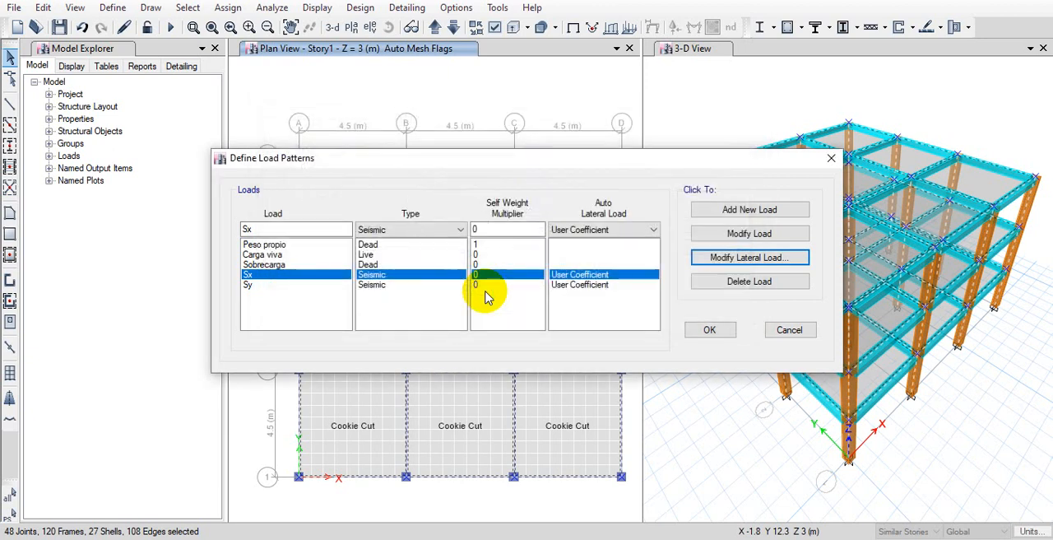
Set the Sy lateral load to coefficient C 0.149 with only the three Y direction options enabled, and accept the load pattern definitions
left_click(437, 285)
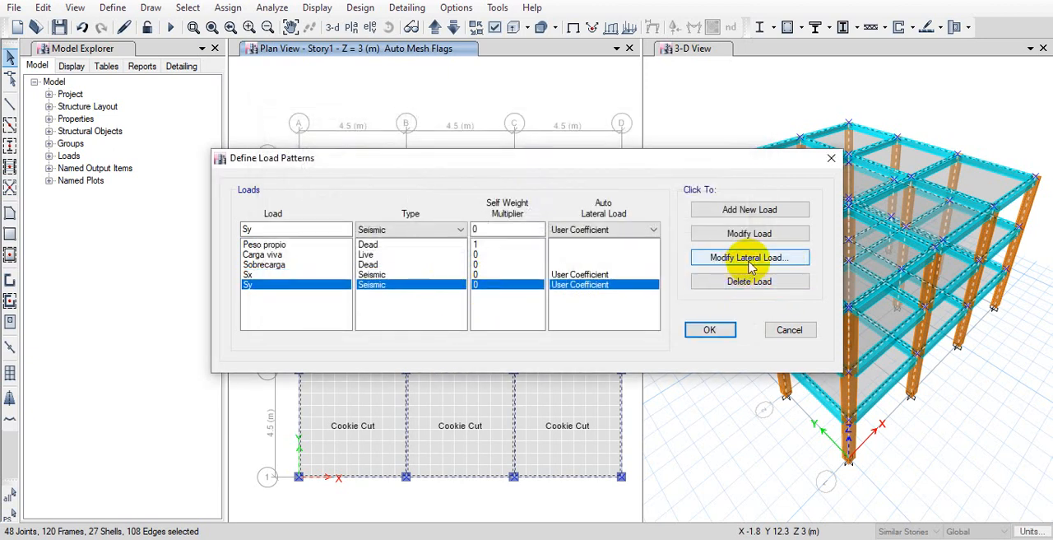
left_click(749, 257)
left_click(709, 210)
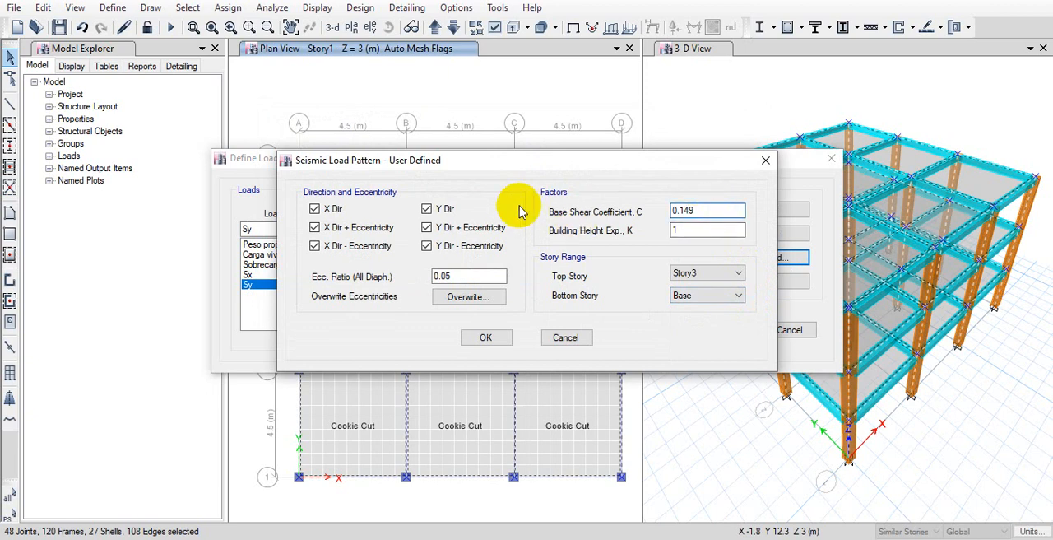
left_click(314, 245)
left_click(314, 209)
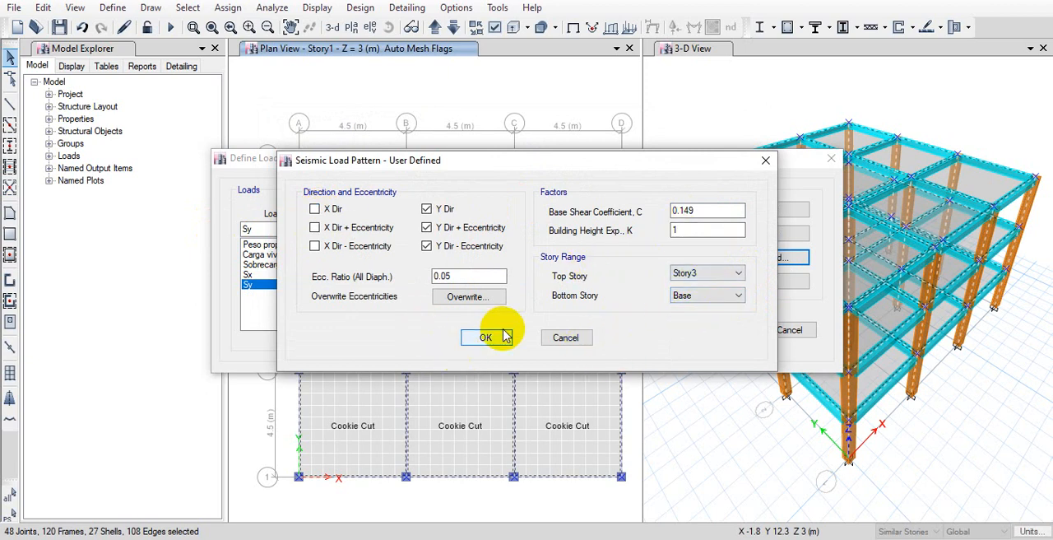
double_click(453, 278)
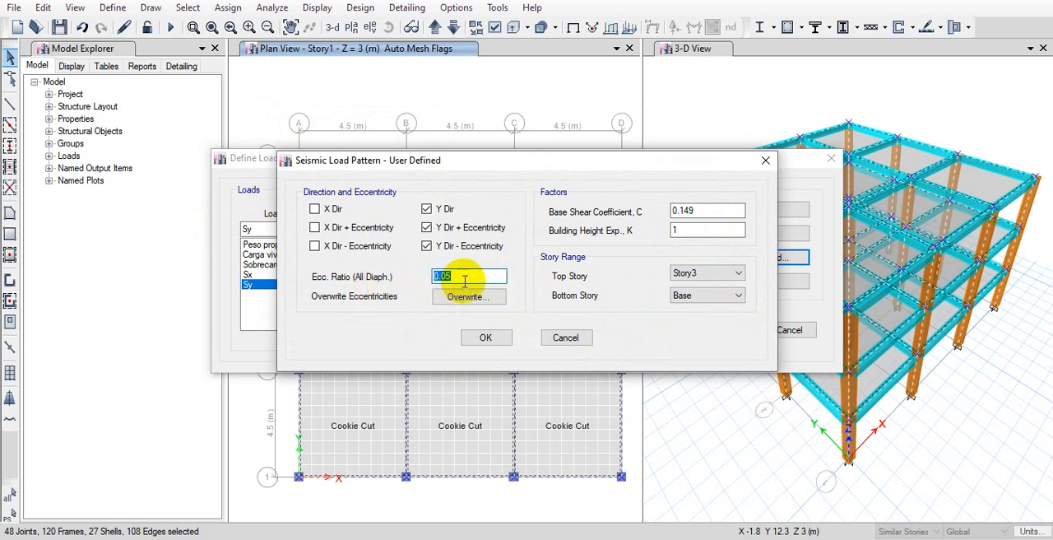
left_click(498, 339)
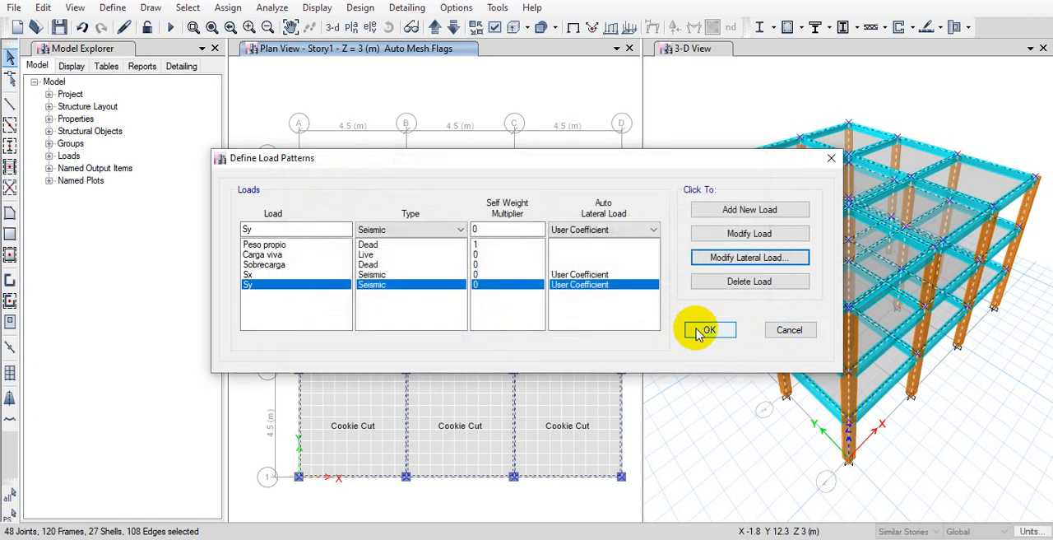
left_click(704, 331)
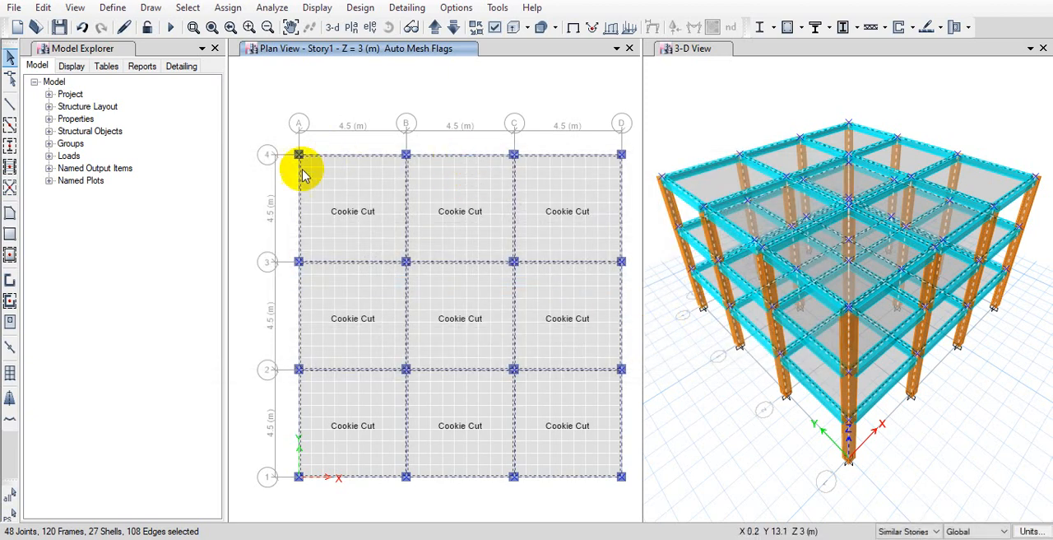